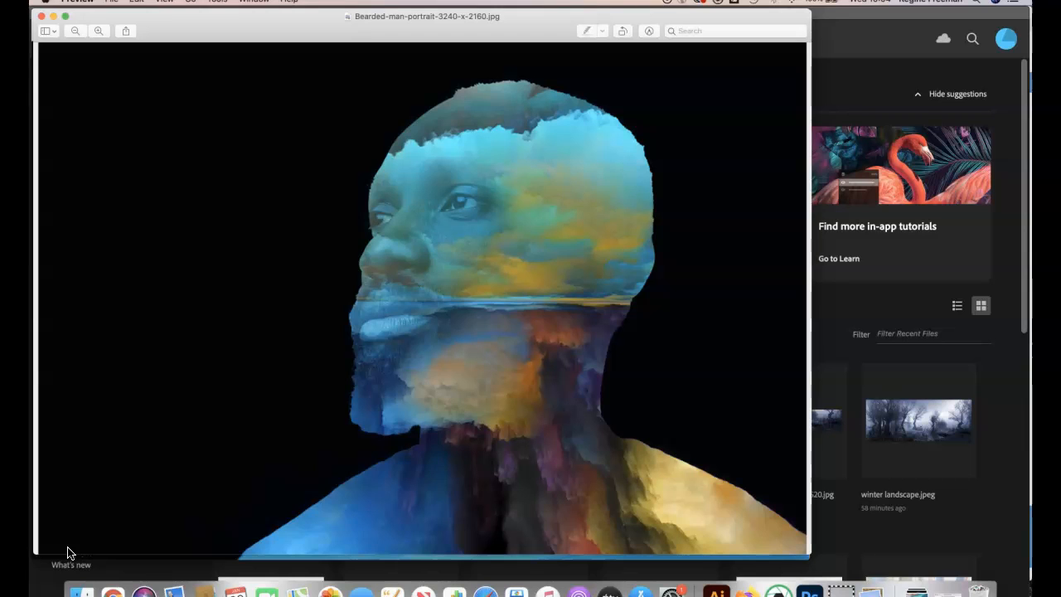
left_click(702, 558)
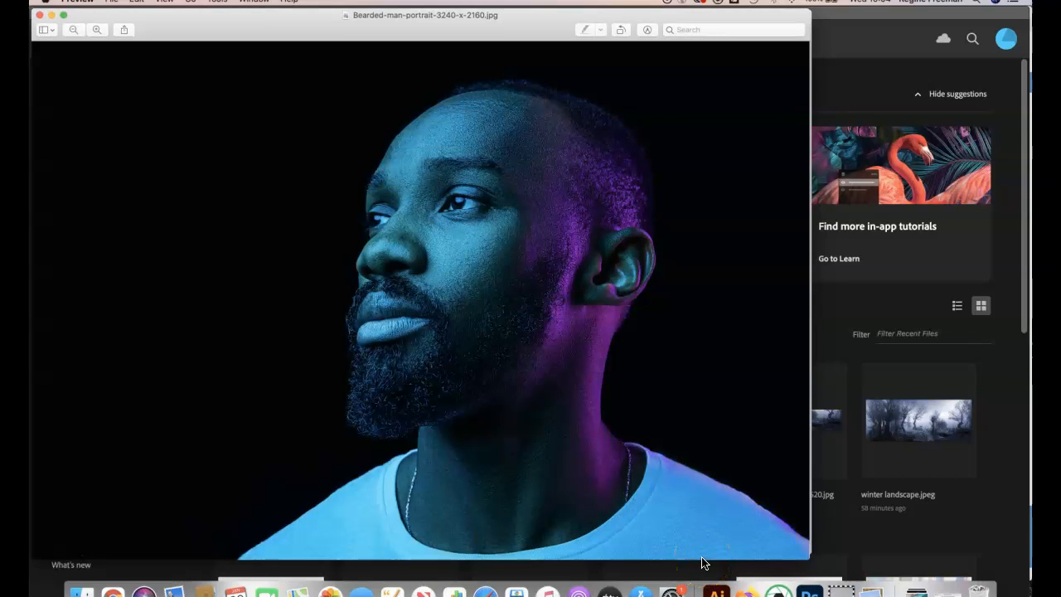
left_click(946, 565)
left_click(535, 340)
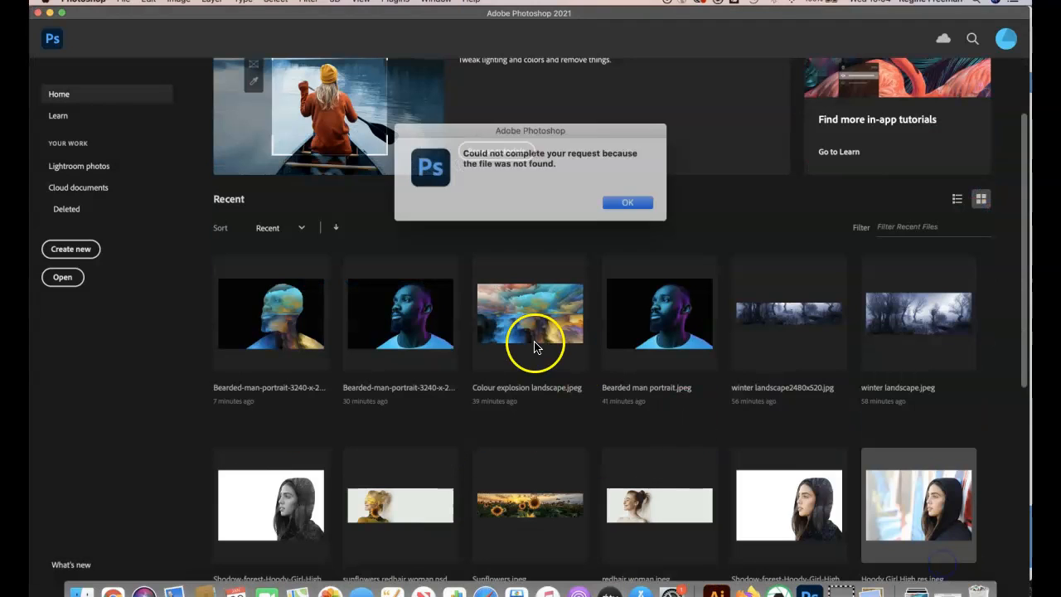
left_click(622, 203)
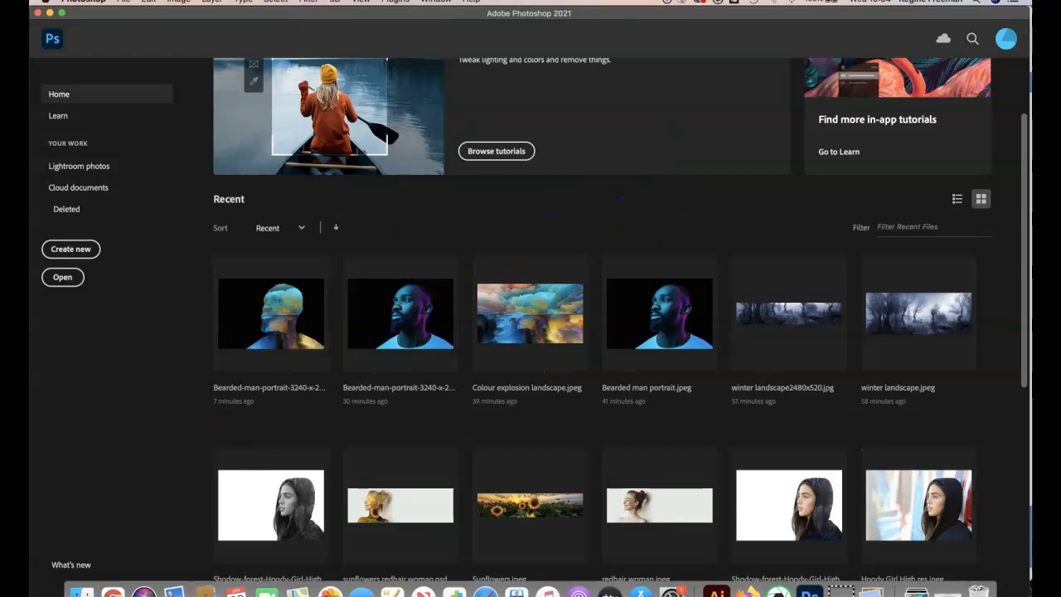
Switch to Finder and go to the Portraits folder inside the Examples folder on the Desktop.
right_click(81, 592)
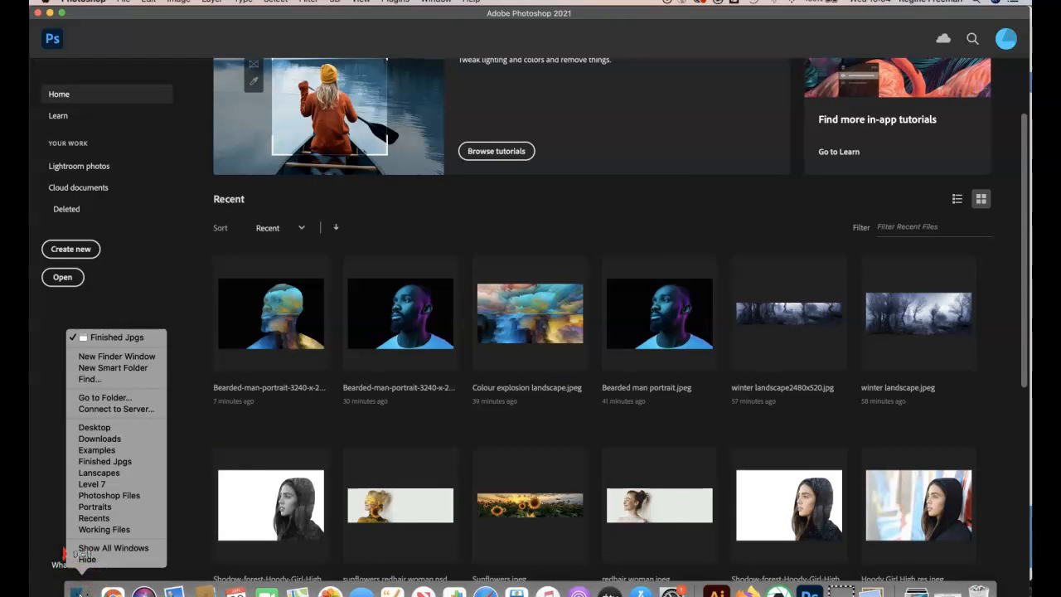
left_click(81, 592)
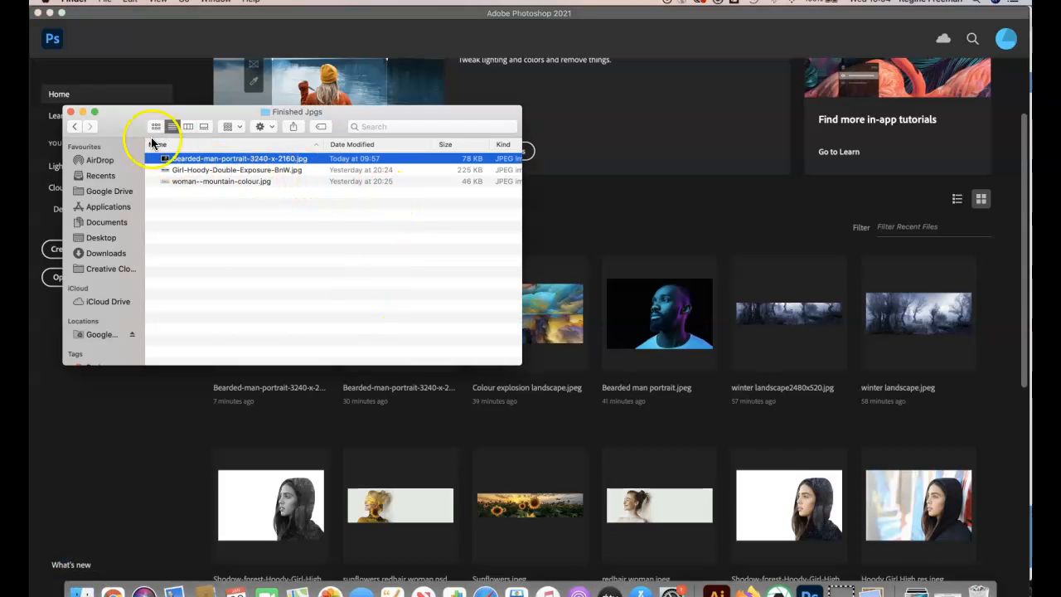
left_click(75, 126)
left_click(74, 126)
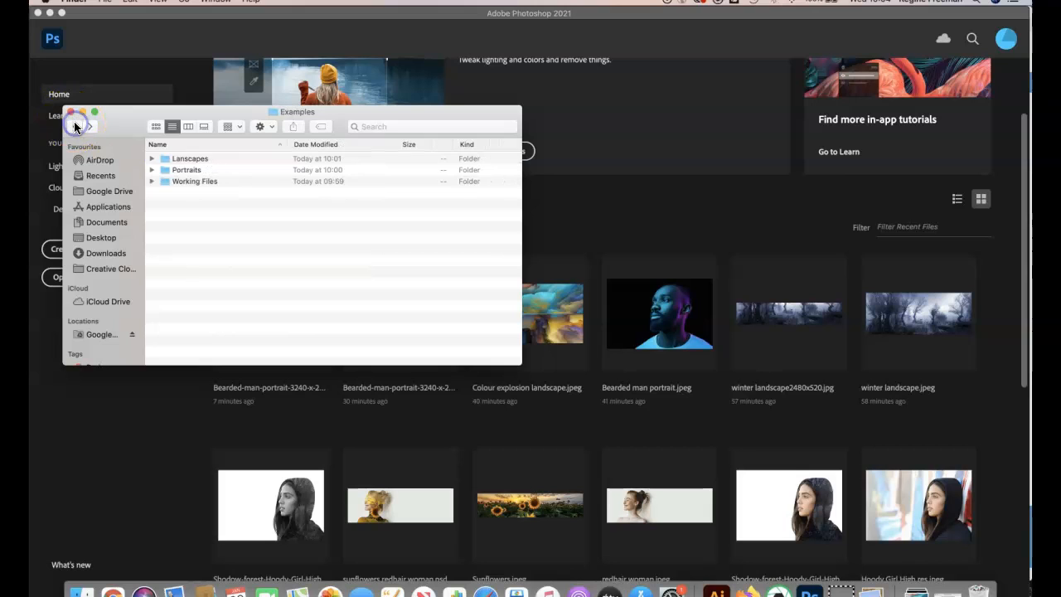
left_click(74, 126)
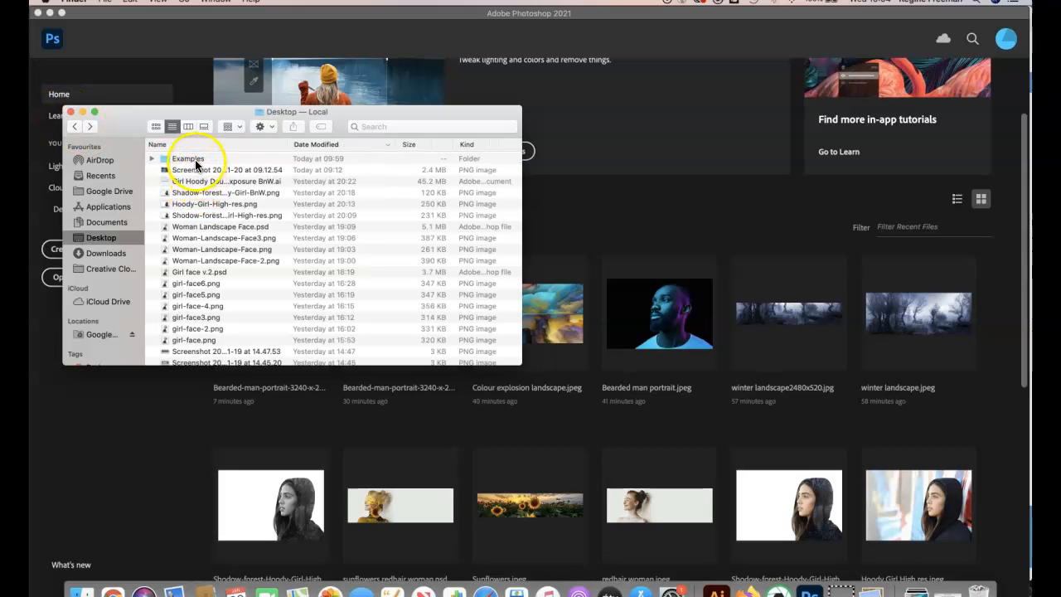
double_click(194, 159)
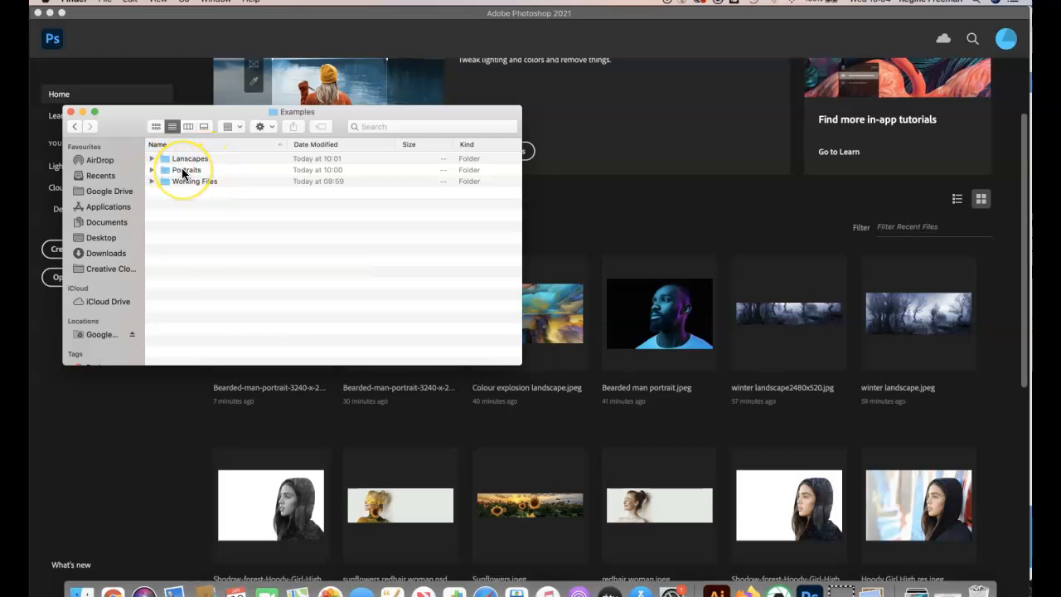
double_click(184, 171)
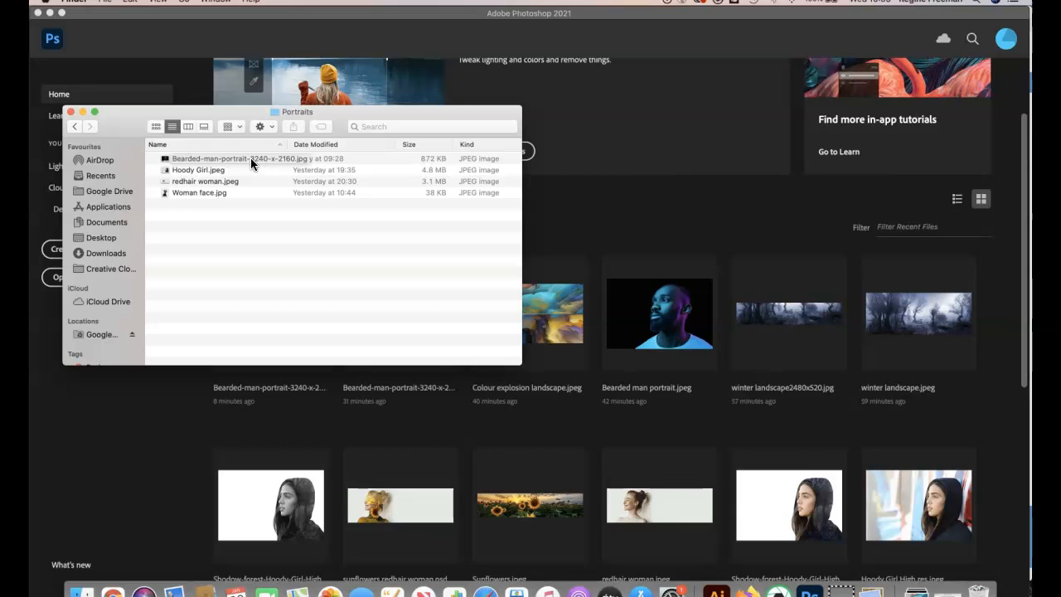
Preview Bearded-man-portrait-3240-x-2160.jpg from the Portraits folder and open it in Adobe Photoshop 2021.
left_click(270, 159)
double_click(258, 160)
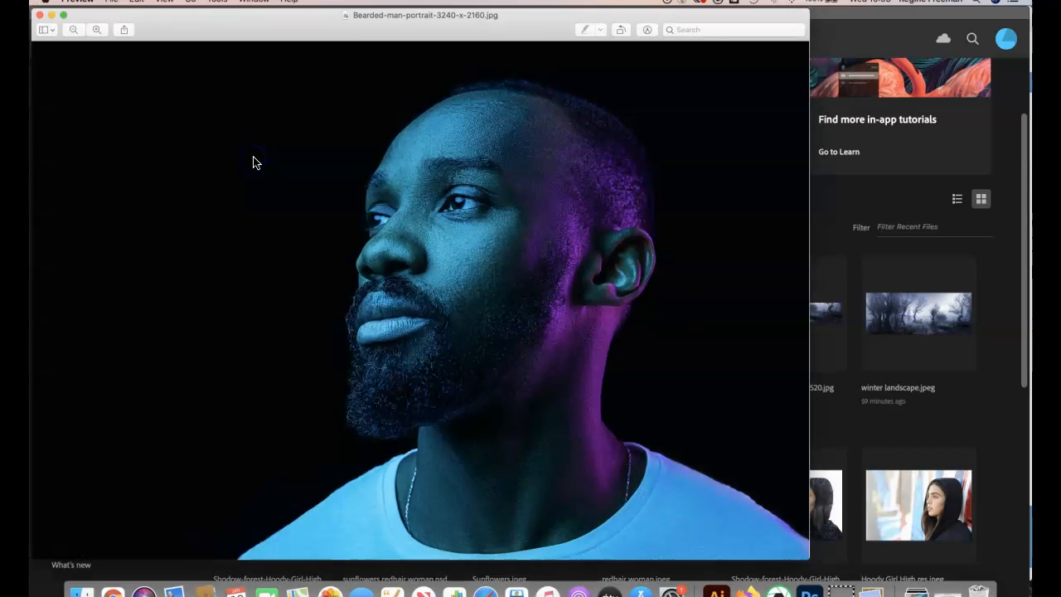
left_click(81, 592)
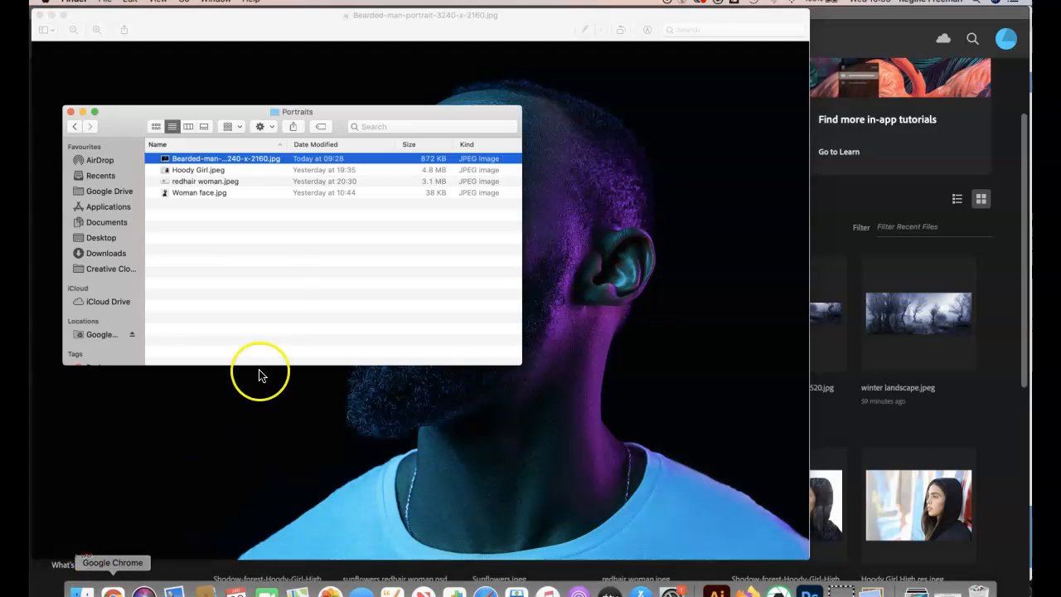
right_click(239, 157)
mouse_move(274, 179)
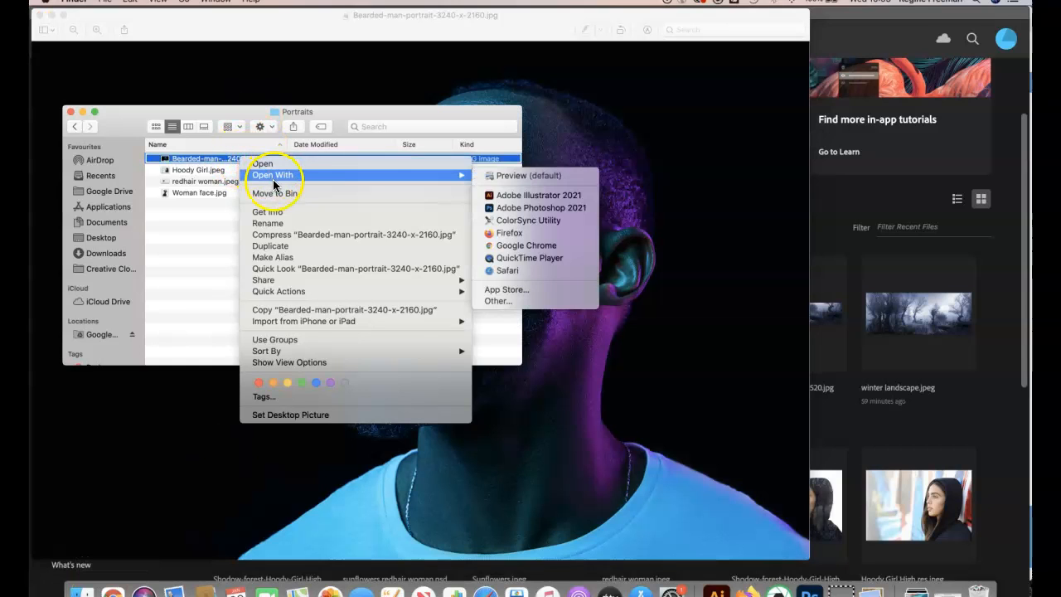
left_click(530, 208)
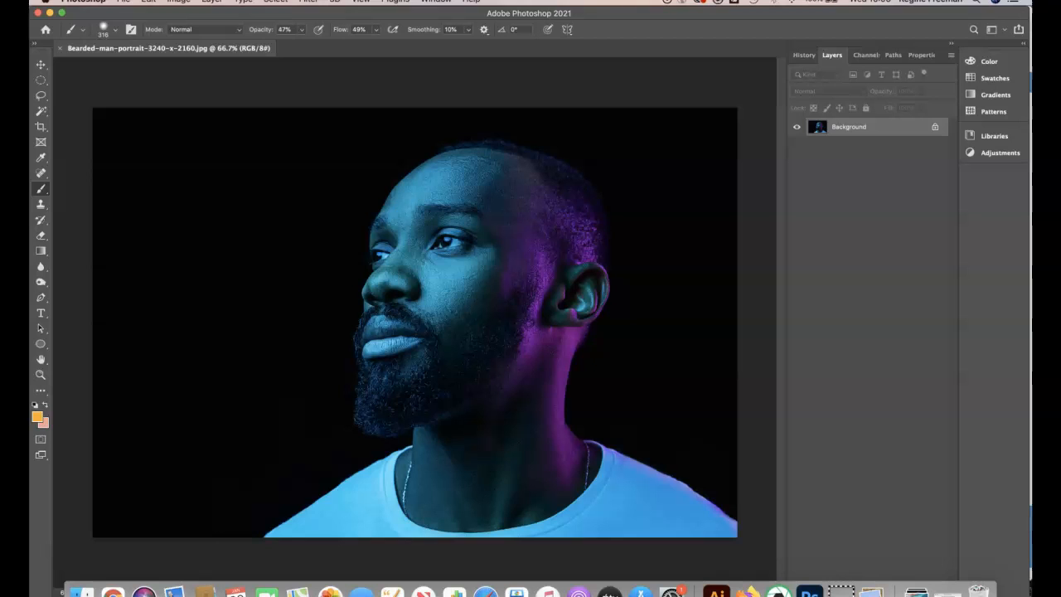
Select the subject of the portrait automatically and save the selection as a new channel named "Bearded man".
left_click(275, 1)
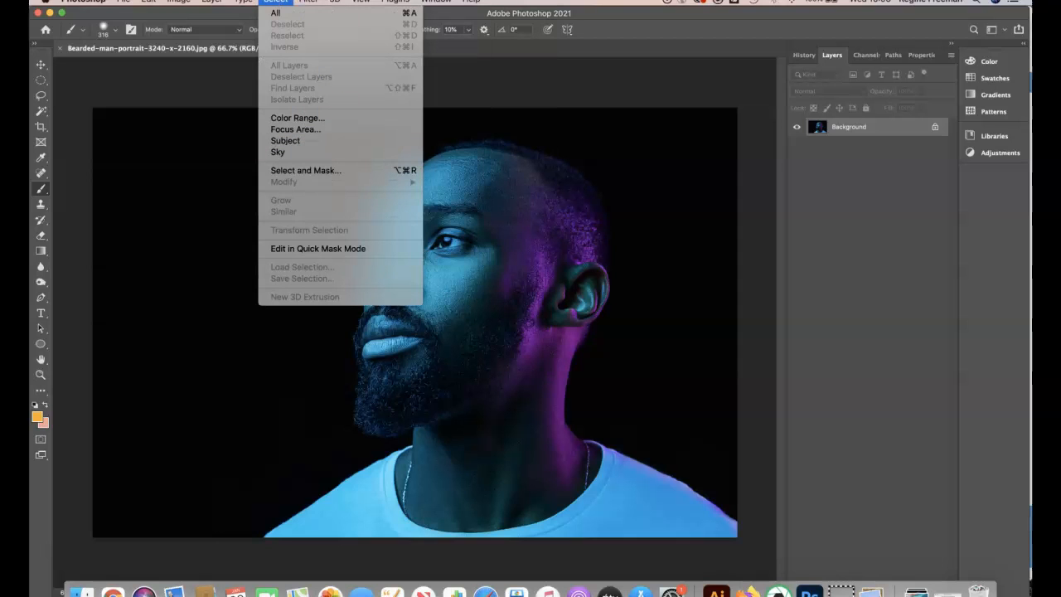
left_click(273, 143)
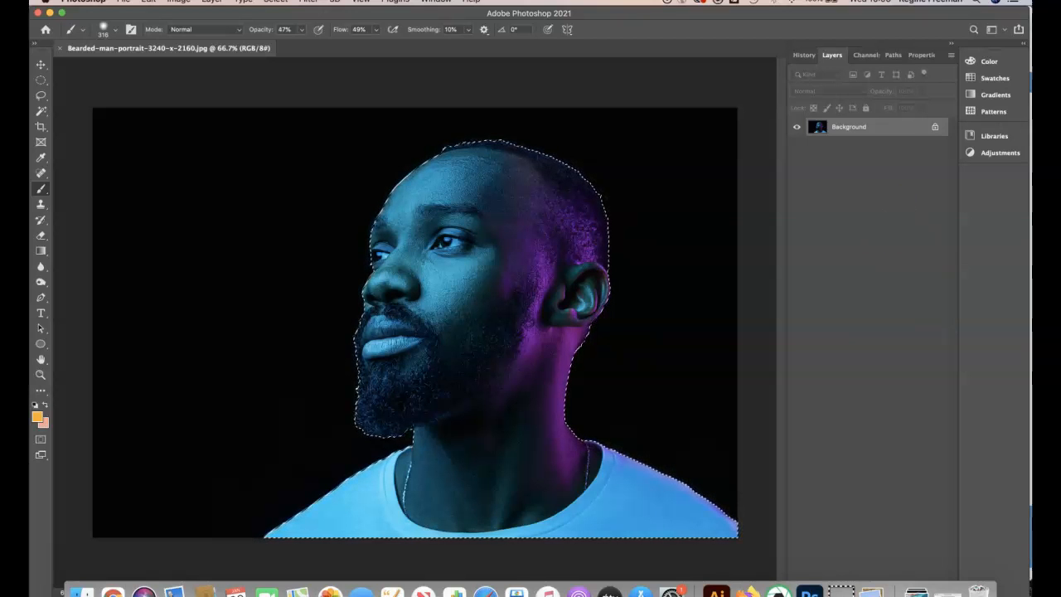
left_click(275, 2)
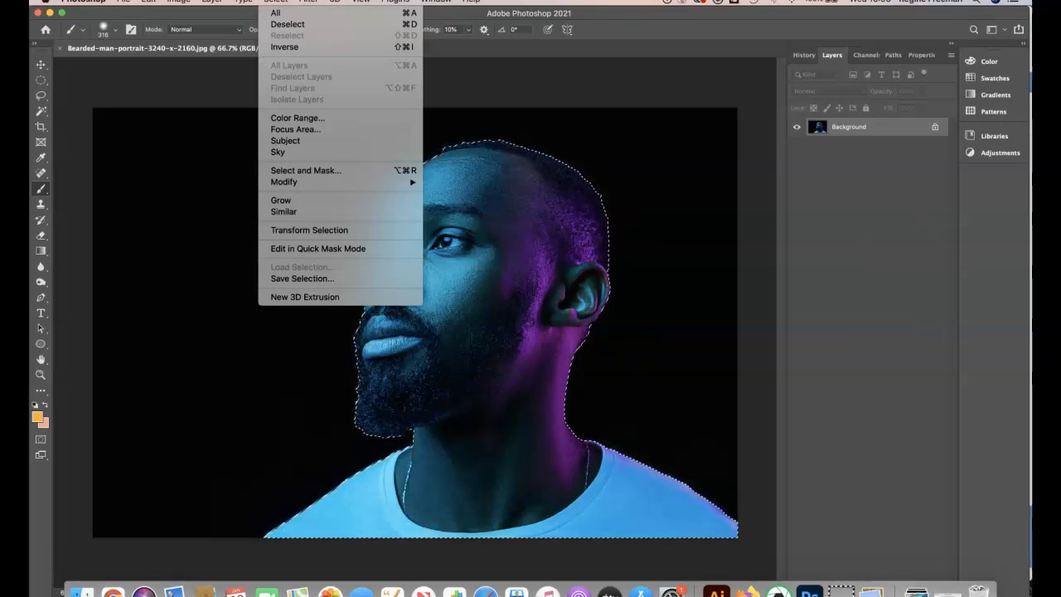
left_click(270, 279)
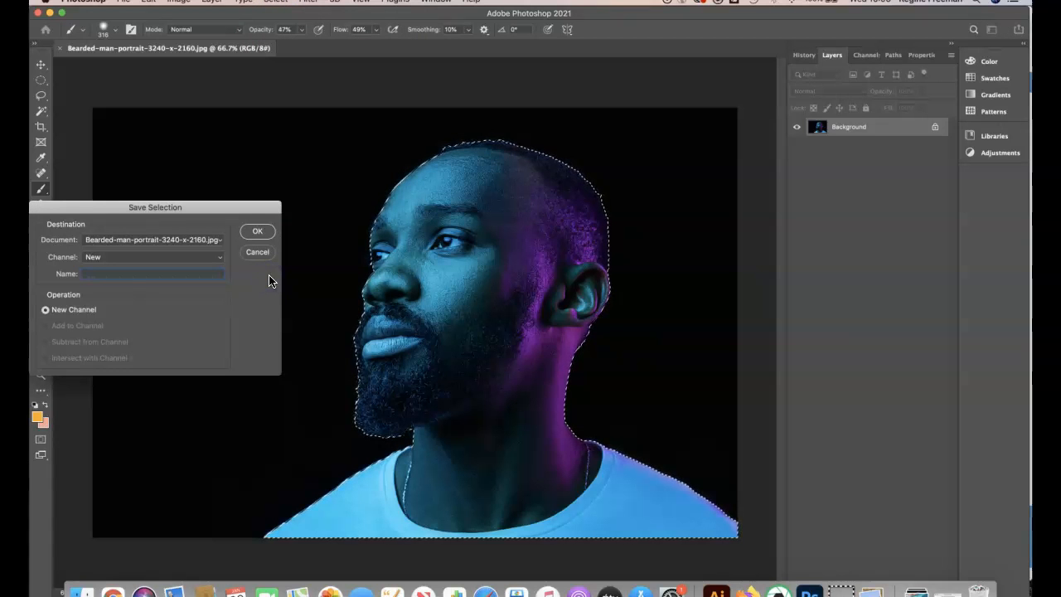
type("Bearded man")
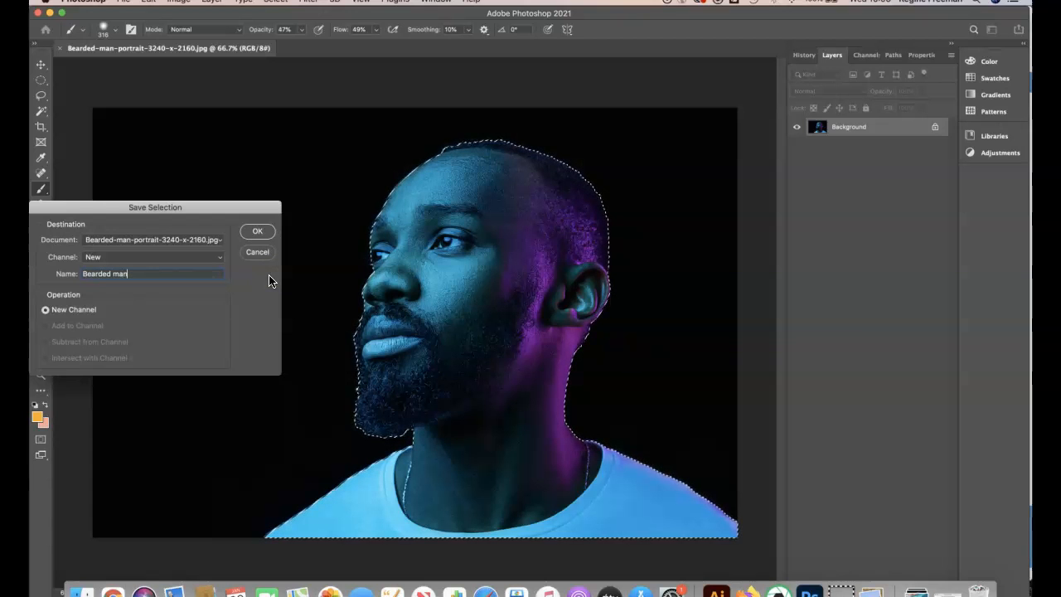
left_click(256, 232)
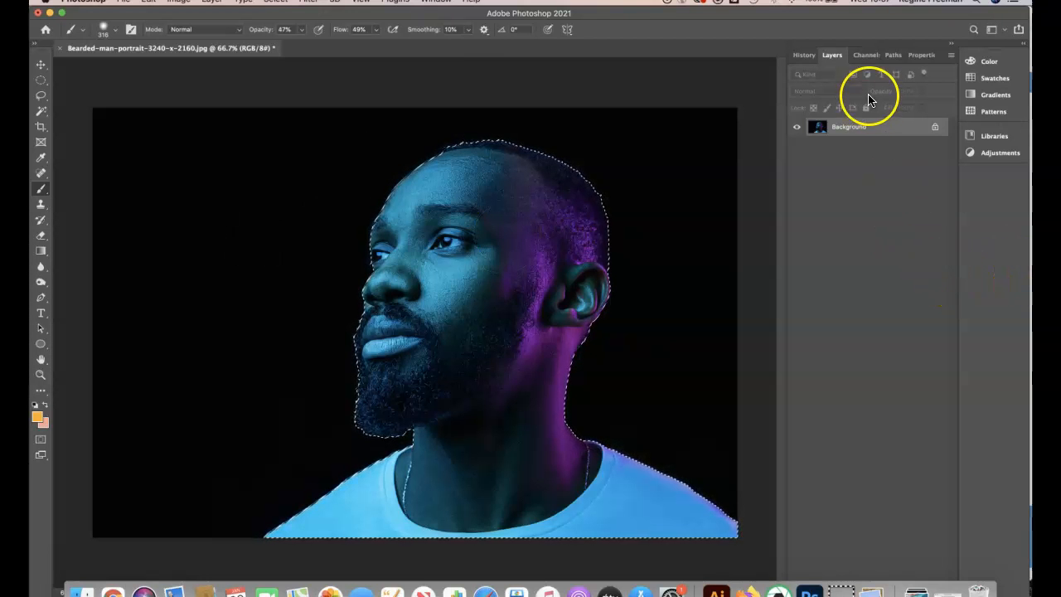
right_click(860, 127)
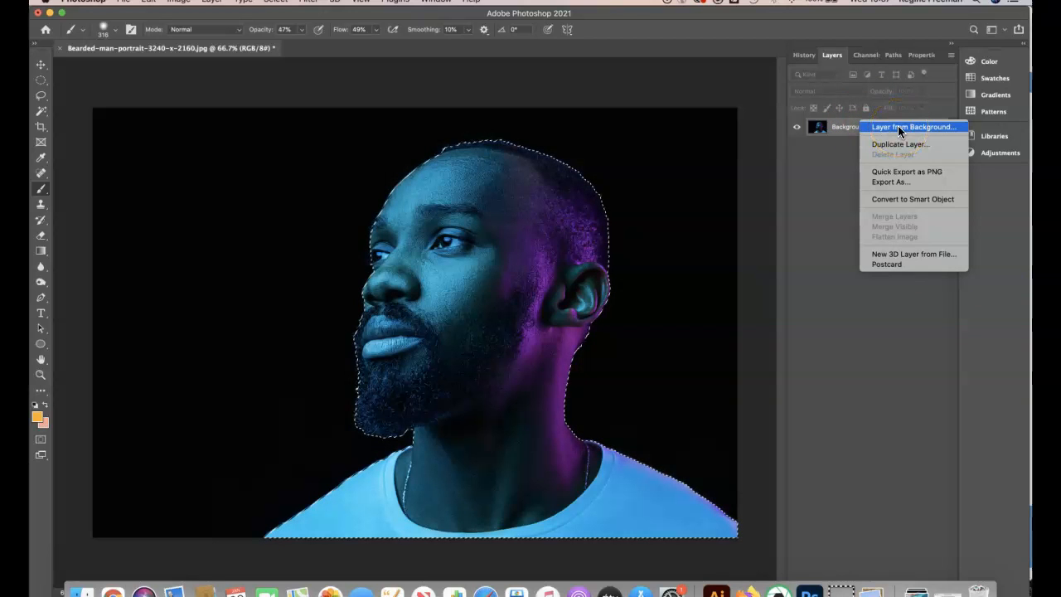
left_click(835, 158)
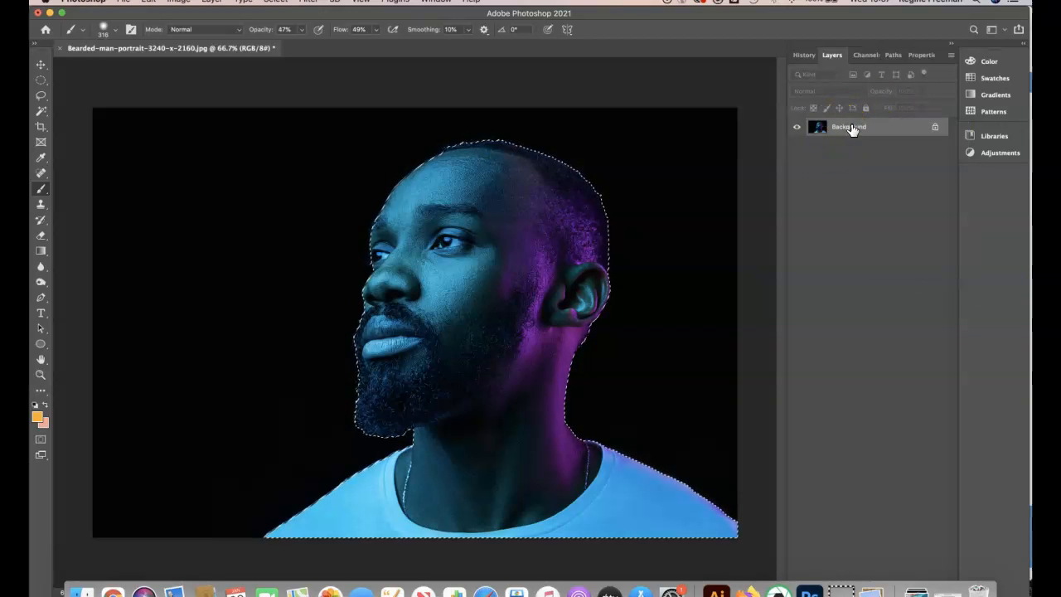
left_click_drag(850, 127, 929, 77)
left_click_drag(902, 114, 898, 122)
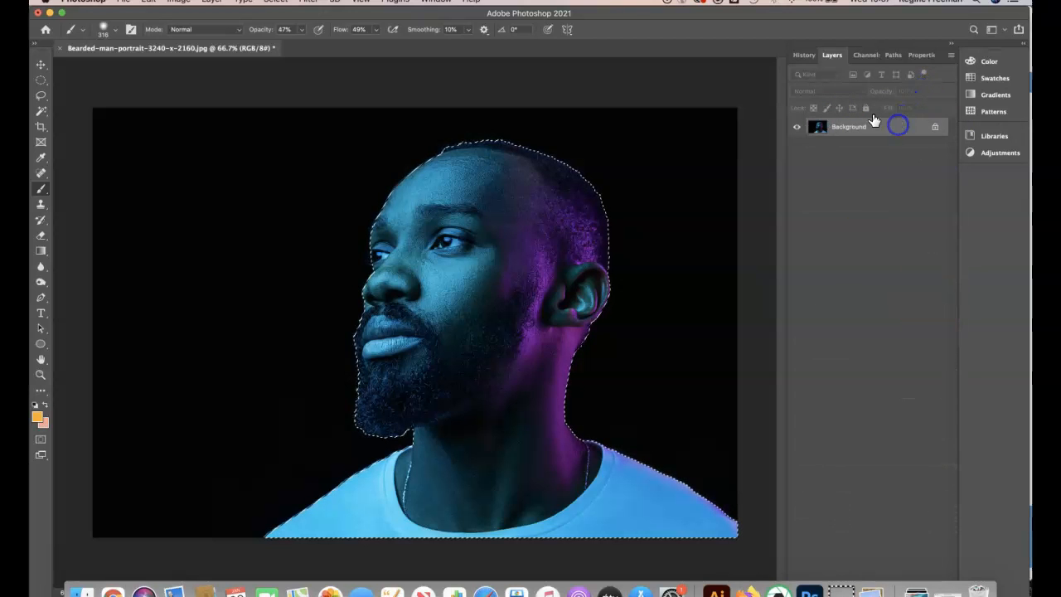
Shrink the application window slightly and copy the selected man from the Background onto a new layer.
left_click_drag(1025, 589, 1018, 568)
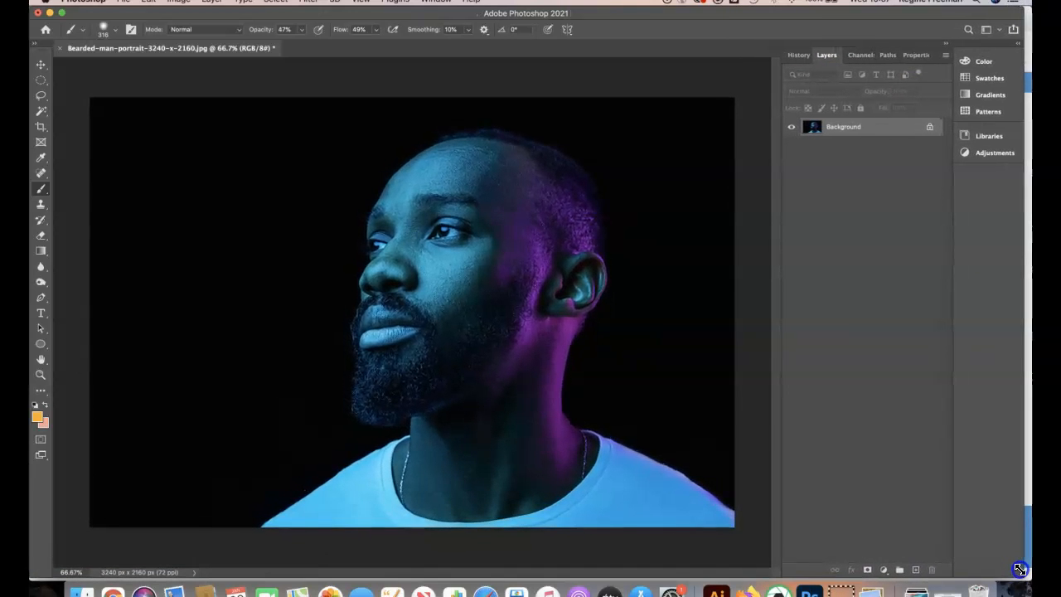
left_click(874, 128)
left_click_drag(874, 128, 910, 139)
left_click(877, 125)
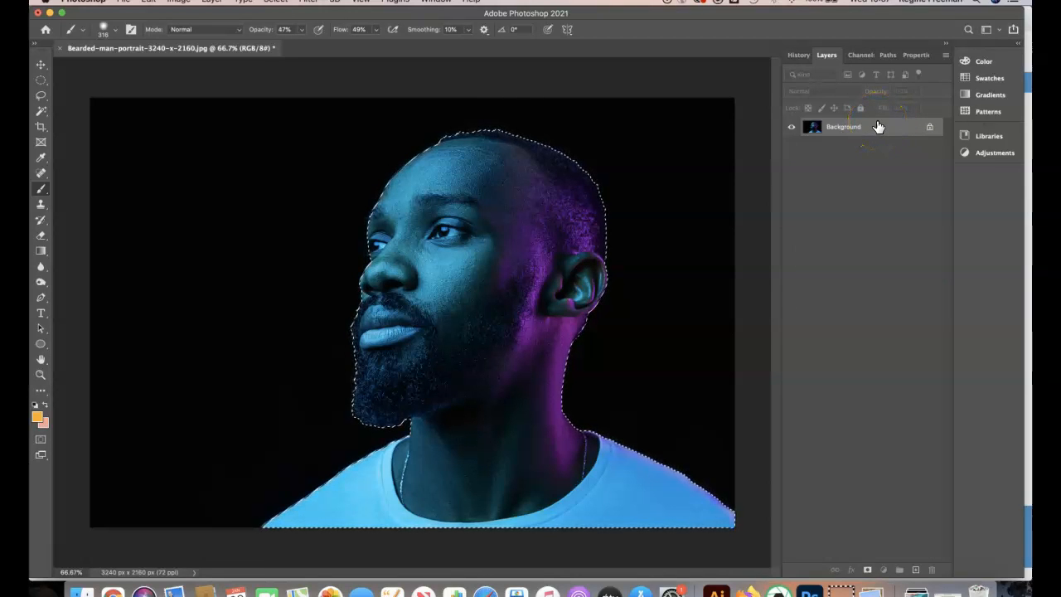
key("super+j")
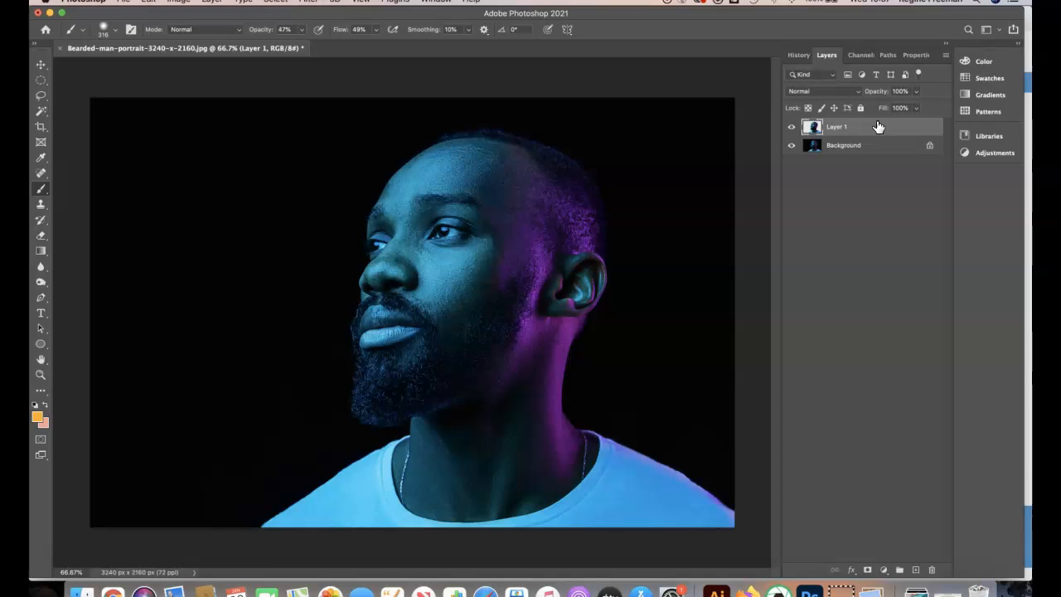
Open Colour explosion landscape.jpeg from the Lanscapes folder in Finder with Adobe Photoshop 2021.
left_click(81, 592)
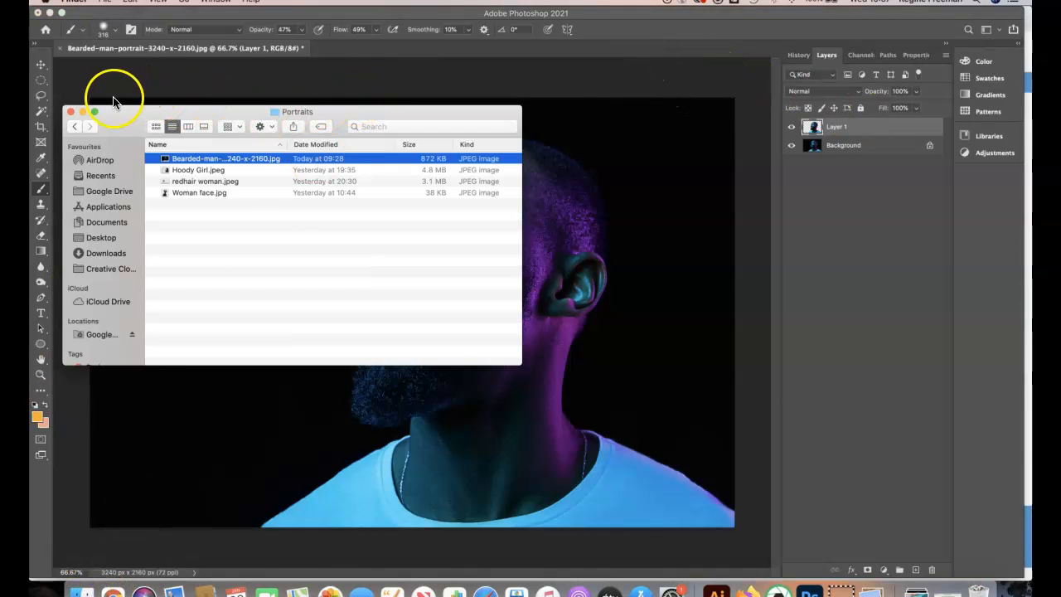
left_click(75, 127)
double_click(189, 158)
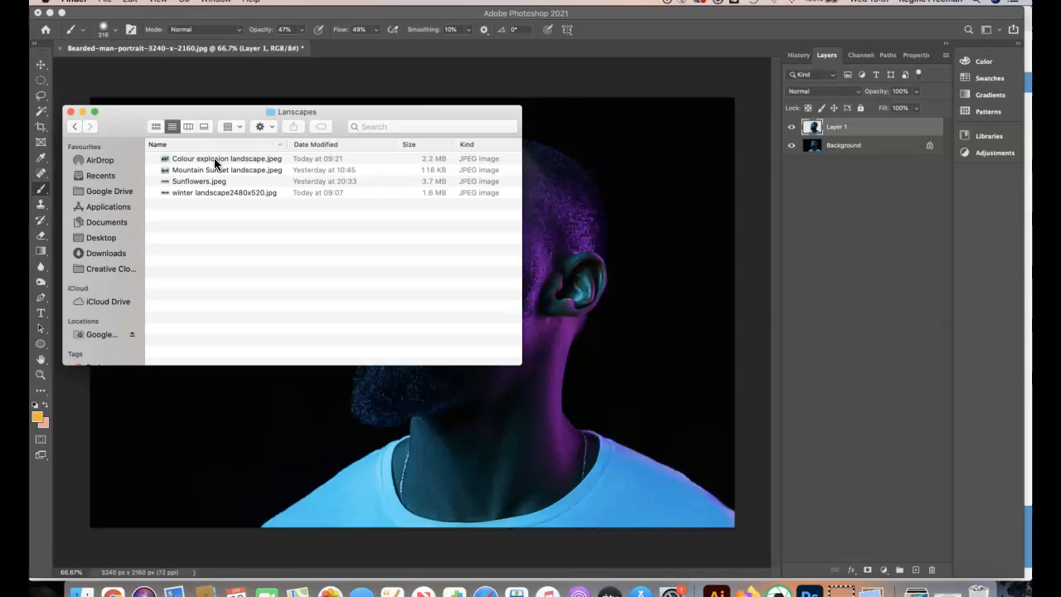
right_click(215, 164)
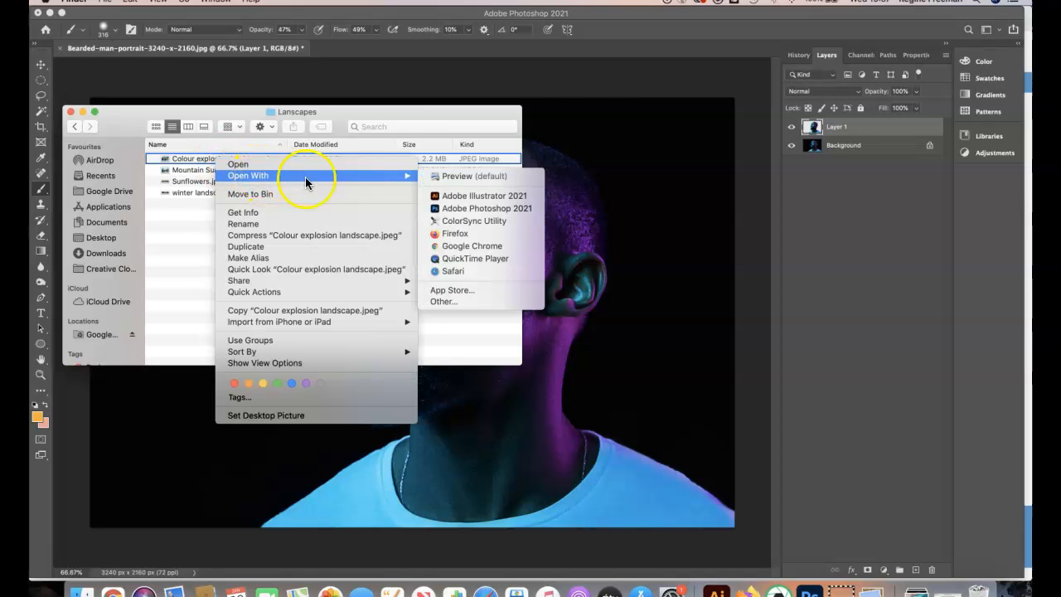
mouse_move(399, 180)
left_click(464, 207)
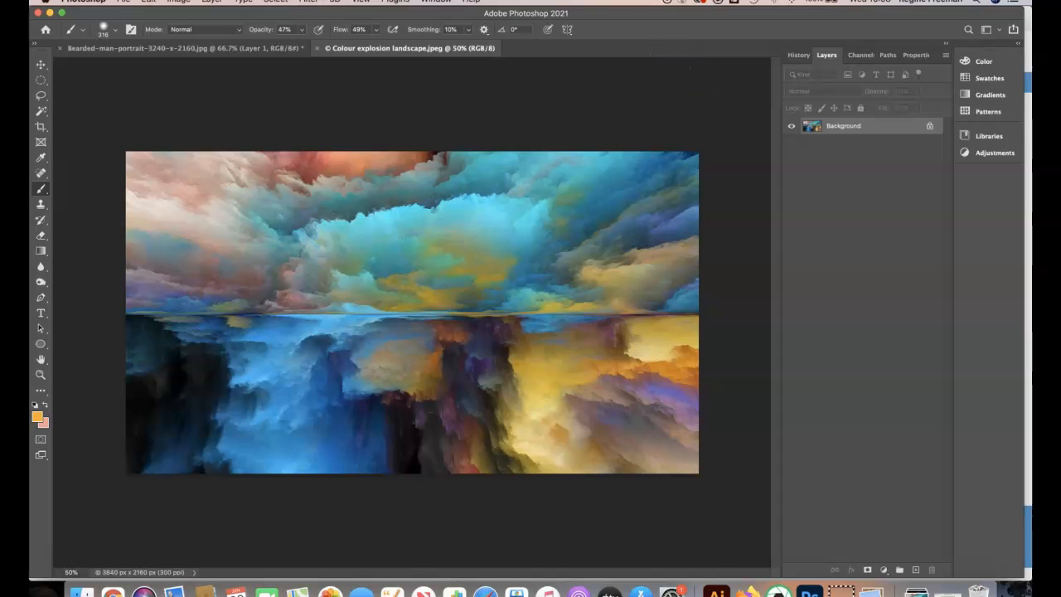
Copy the entire colour explosion landscape and paste it into the bearded man document as a new layer above the cut-out.
left_click(275, 1)
left_click(279, 12)
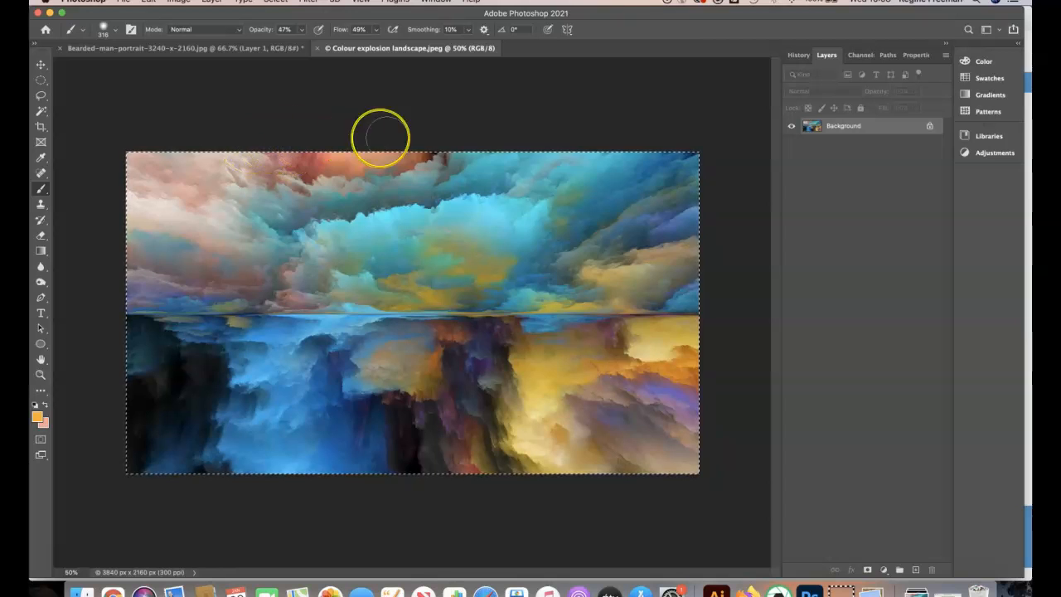
left_click(247, 66)
mouse_move(236, 58)
left_mouse_down()
mouse_move(228, 53)
mouse_move(240, 54)
left_mouse_up()
left_click(424, 83)
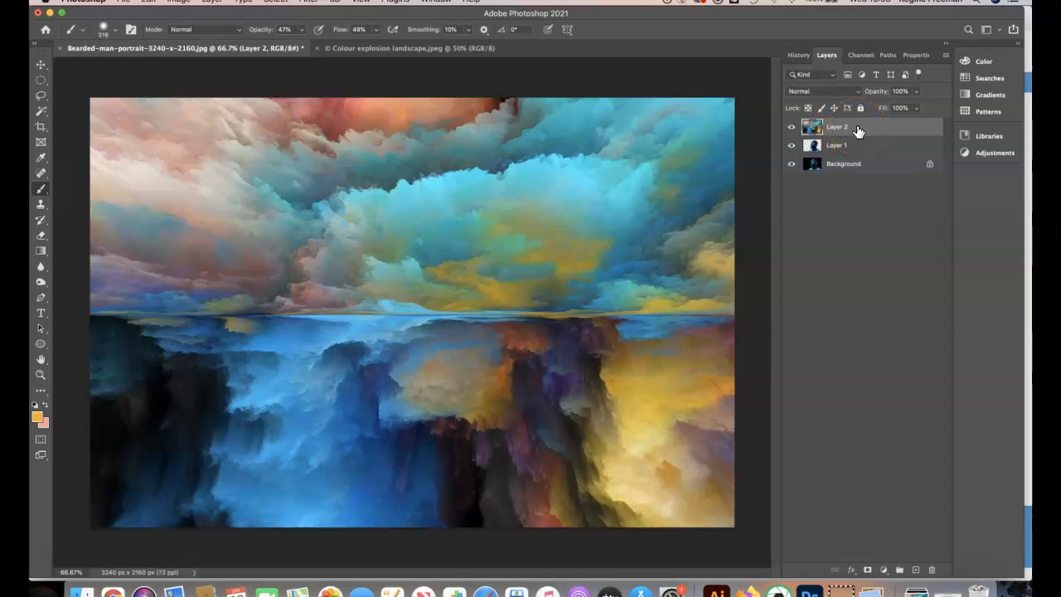
Lower the opacity of the landscape layer to 66%.
left_click(917, 93)
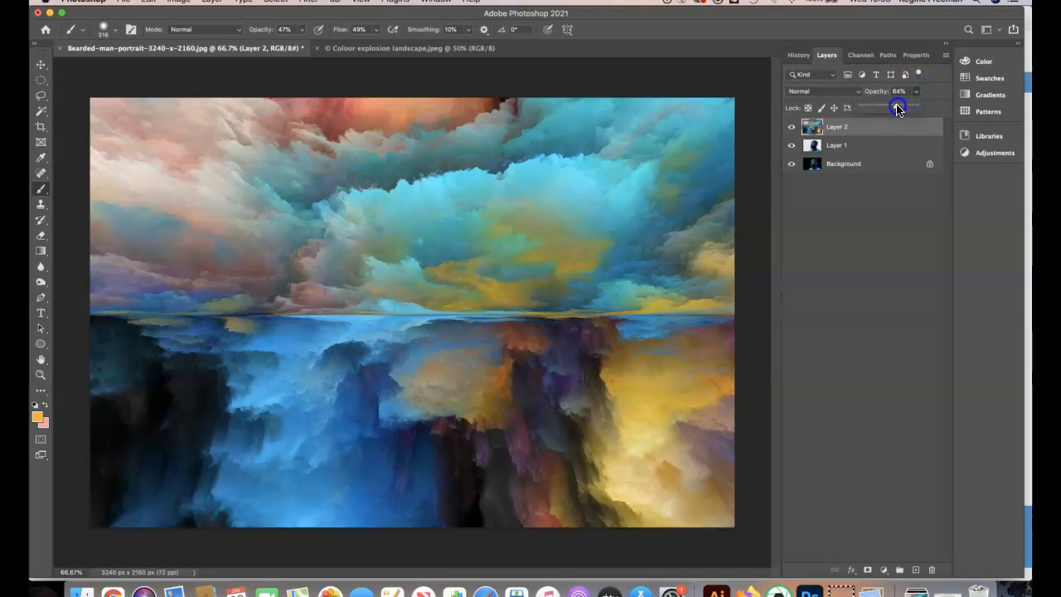
left_click_drag(893, 109, 900, 110)
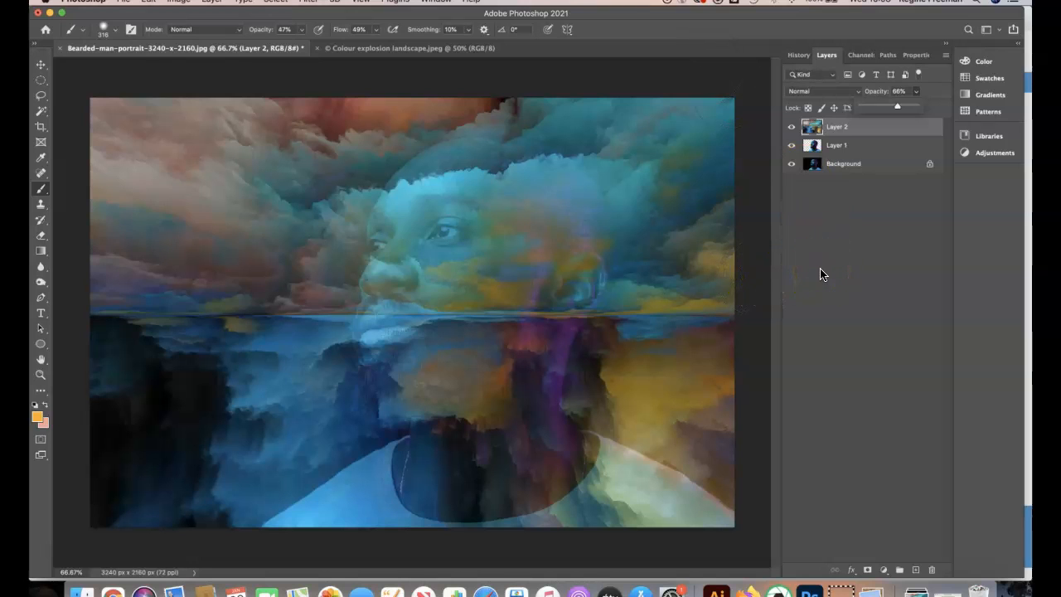
Try to reposition the landscape layer over the man's portrait with Free Transform.
left_click(842, 126)
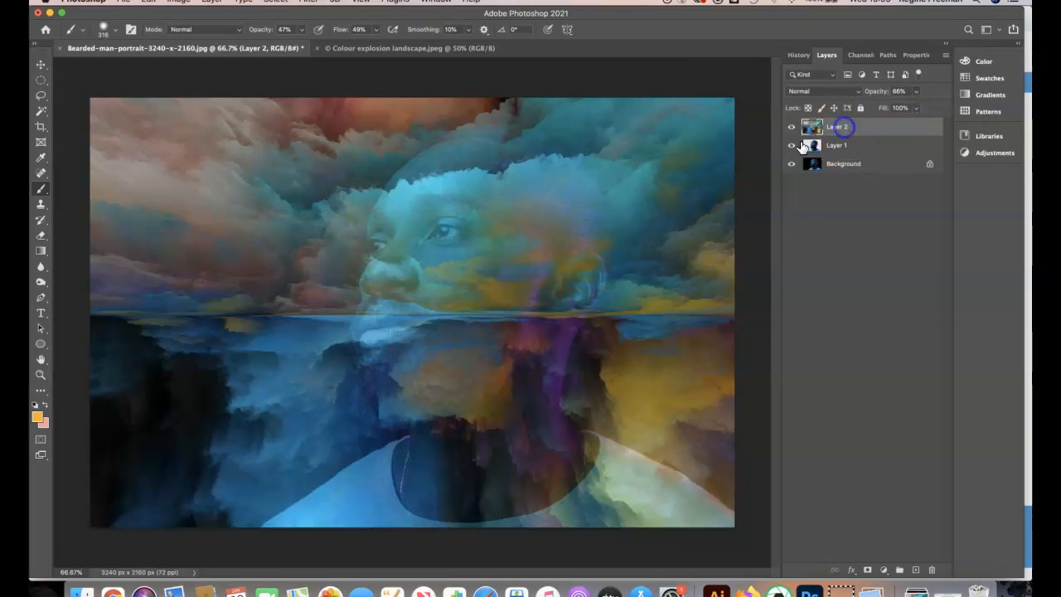
key("super+t")
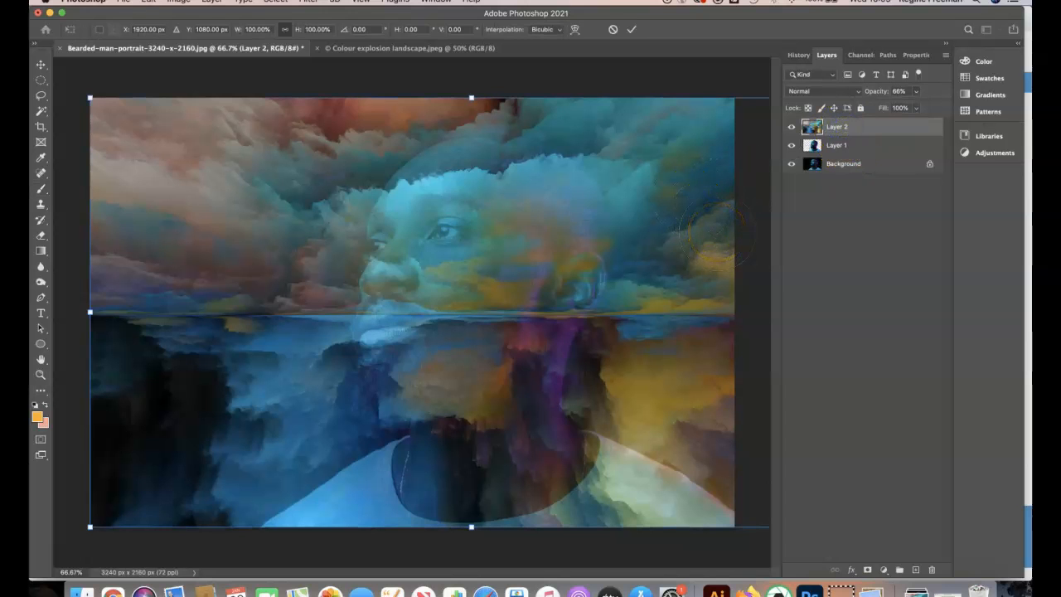
left_click_drag(534, 160, 469, 151)
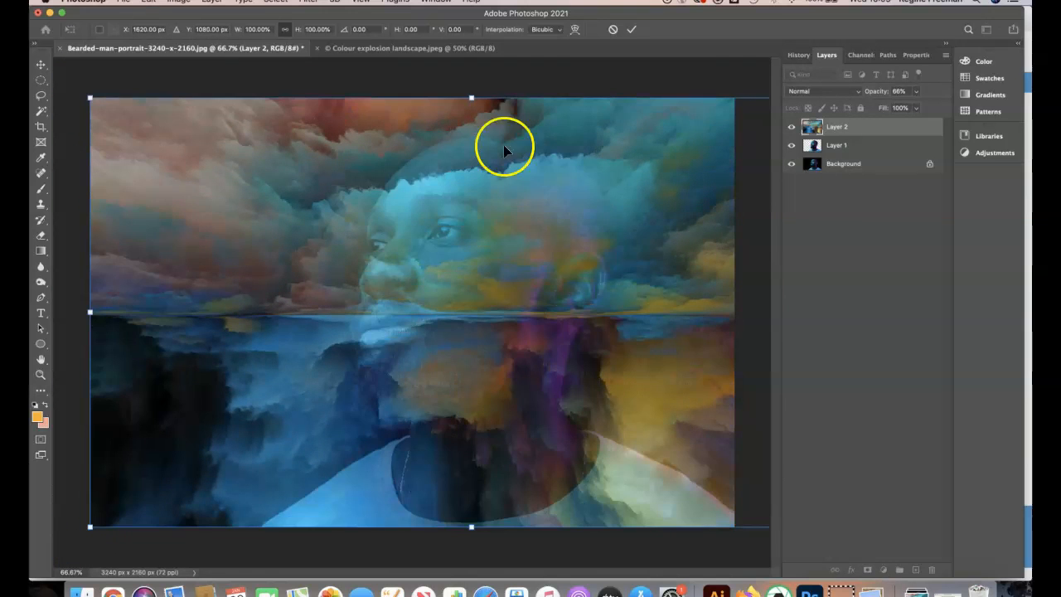
left_click(833, 211)
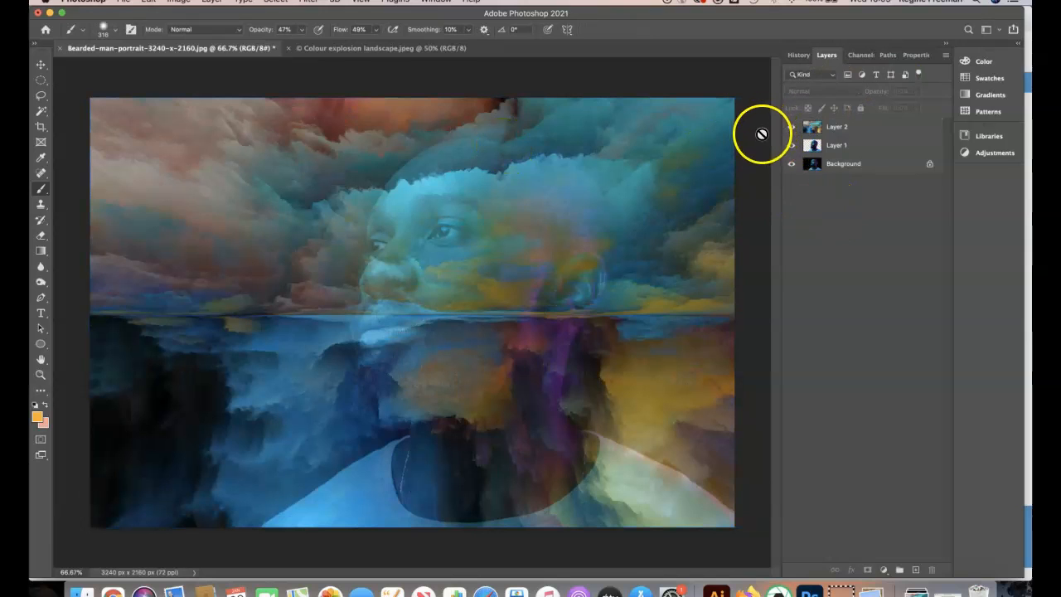
left_click(839, 127)
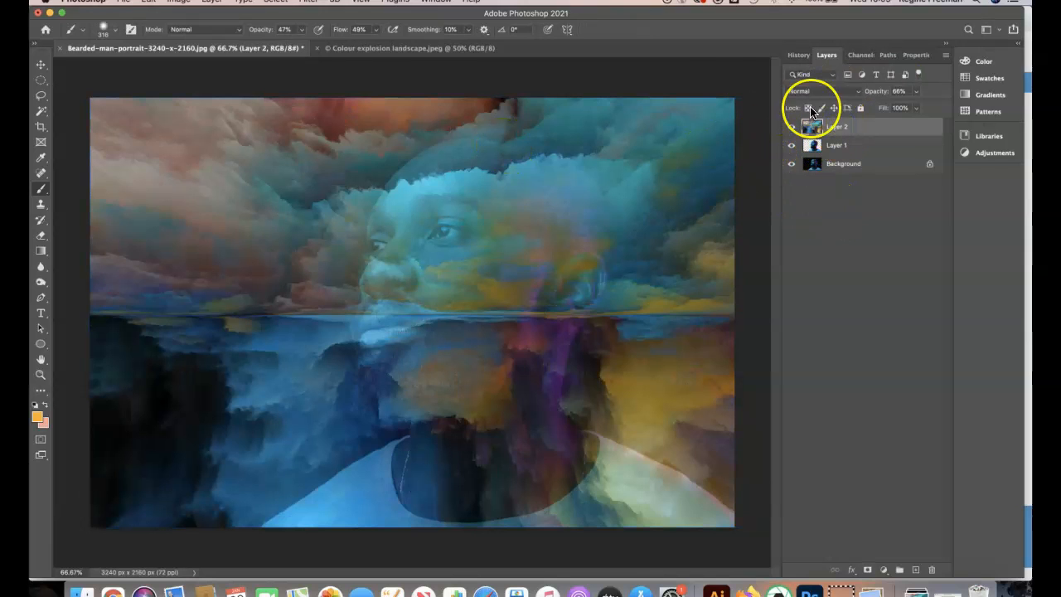
key("ctrl+t")
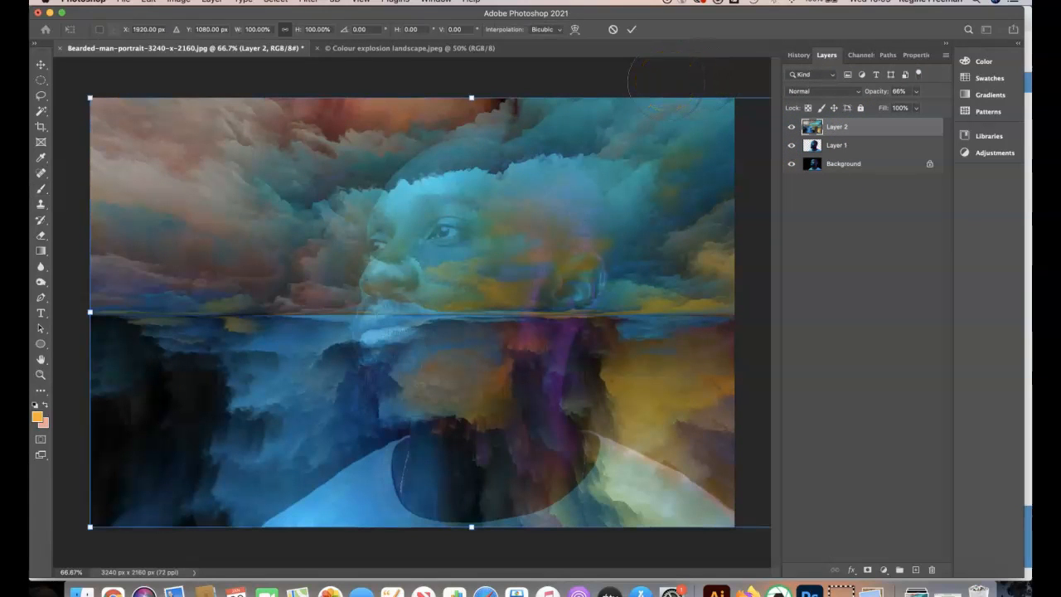
mouse_move(611, 173)
left_mouse_down()
mouse_move(526, 139)
mouse_move(512, 197)
mouse_move(631, 194)
mouse_move(628, 124)
mouse_move(567, 150)
mouse_move(631, 181)
mouse_move(638, 149)
mouse_move(606, 163)
mouse_move(622, 172)
mouse_move(611, 174)
left_mouse_up()
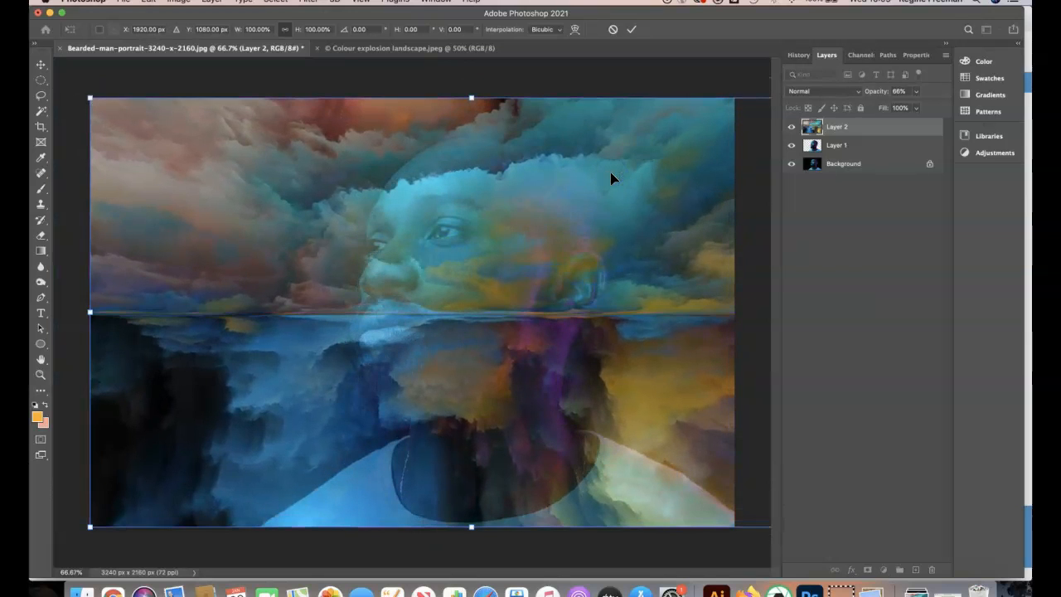
left_click_drag(726, 90, 724, 91)
key("Return")
key("b")
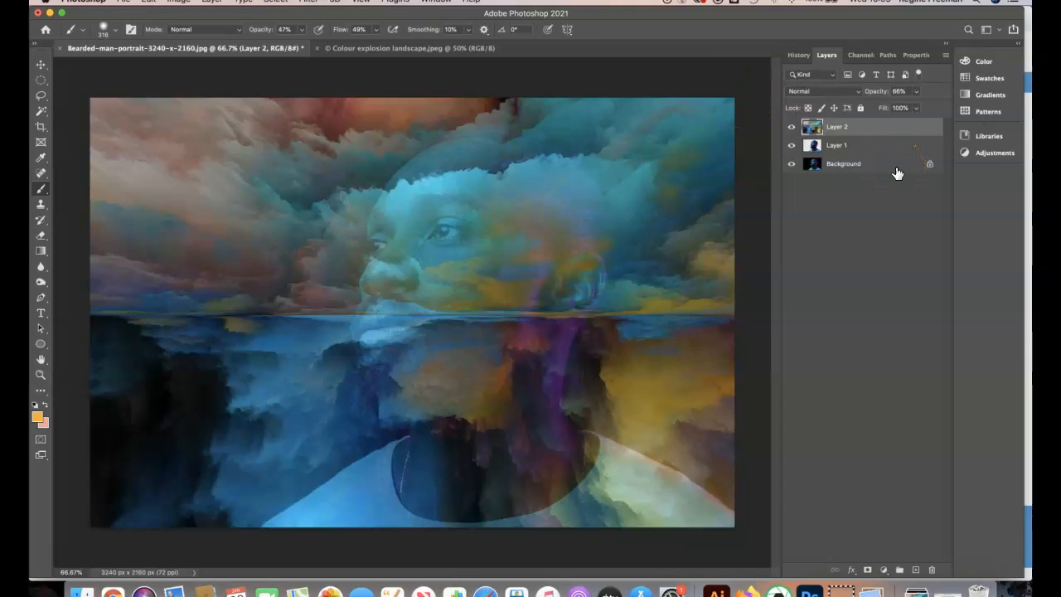
Load the saved Bearded man channel as a new selection while the landscape layer is active.
left_click(876, 131)
left_click(276, 2)
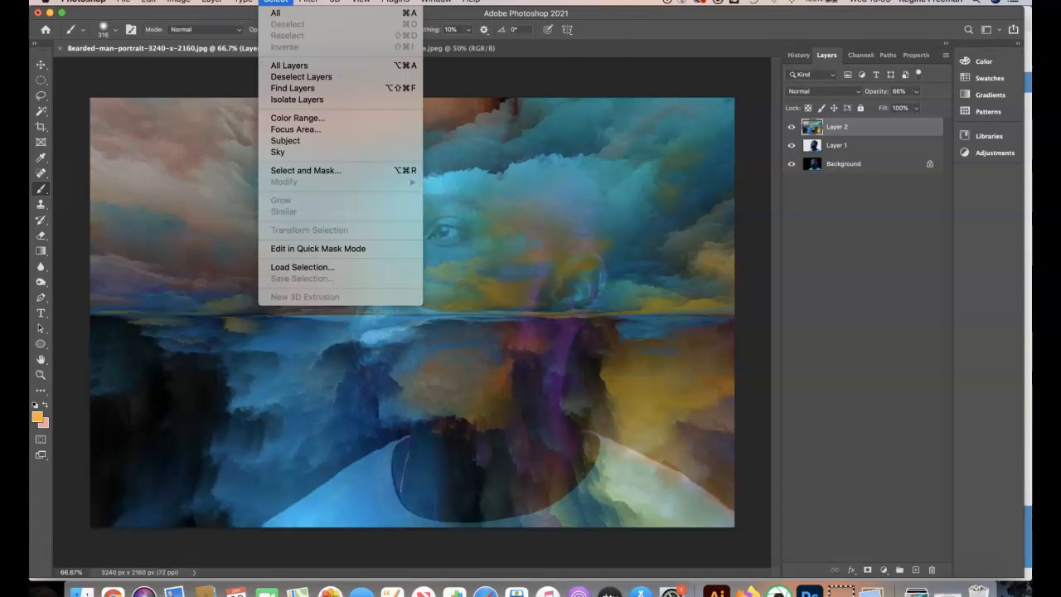
left_click(278, 267)
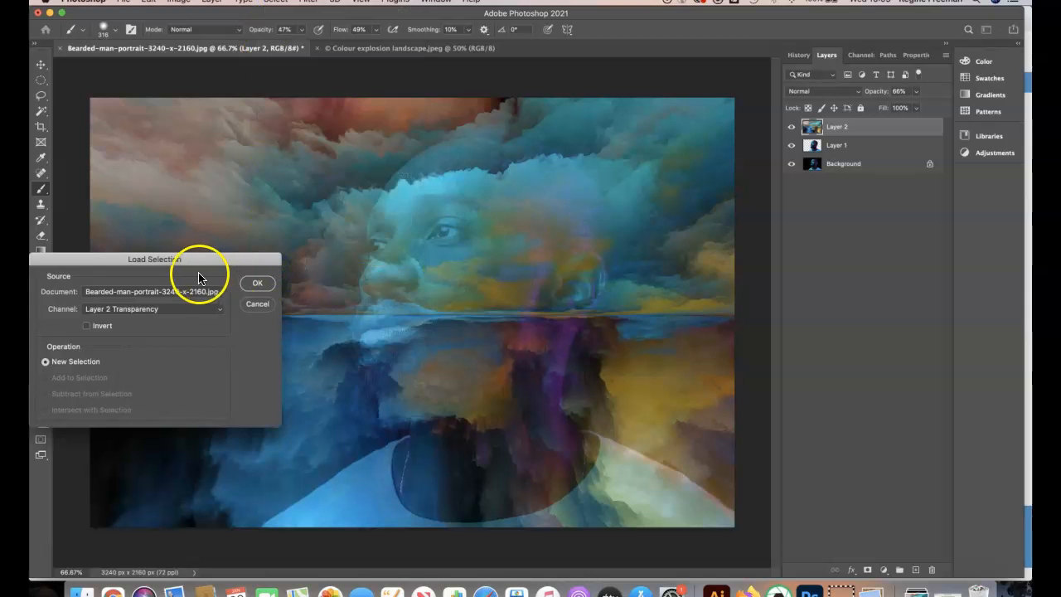
left_click_drag(199, 260, 223, 224)
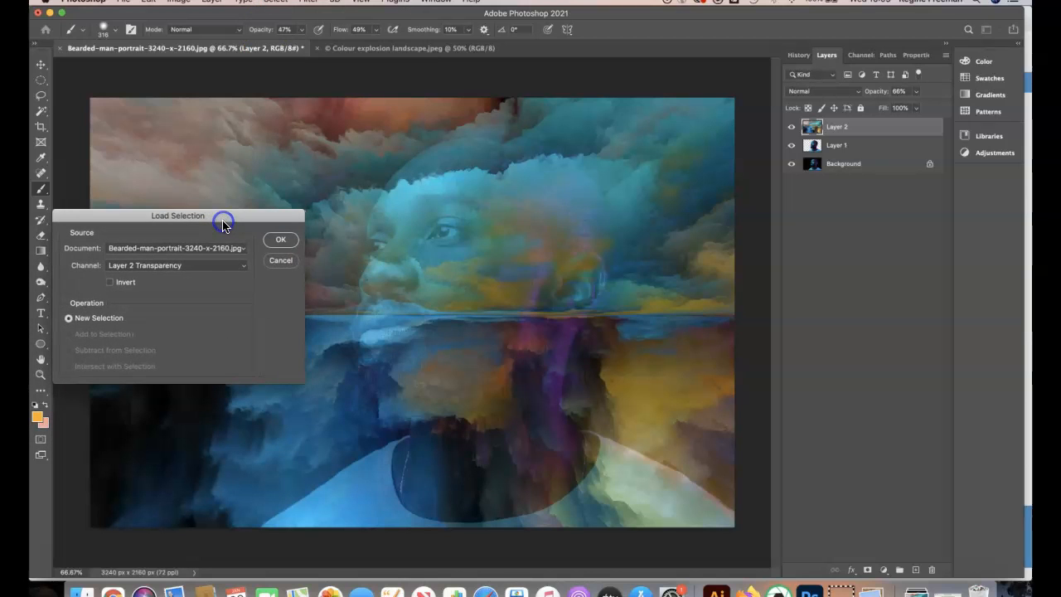
left_click(245, 266)
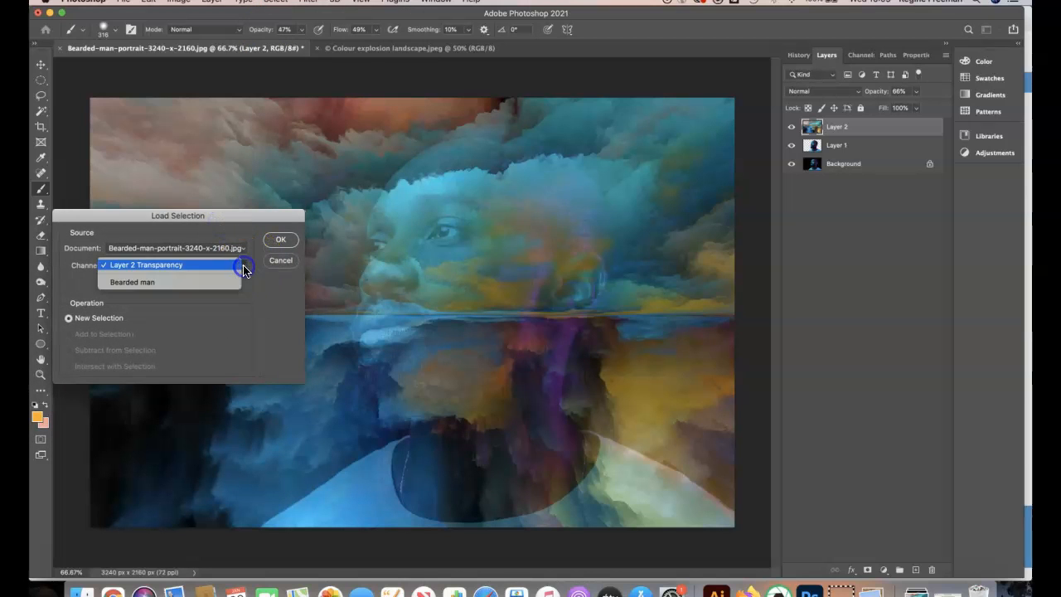
left_click(137, 284)
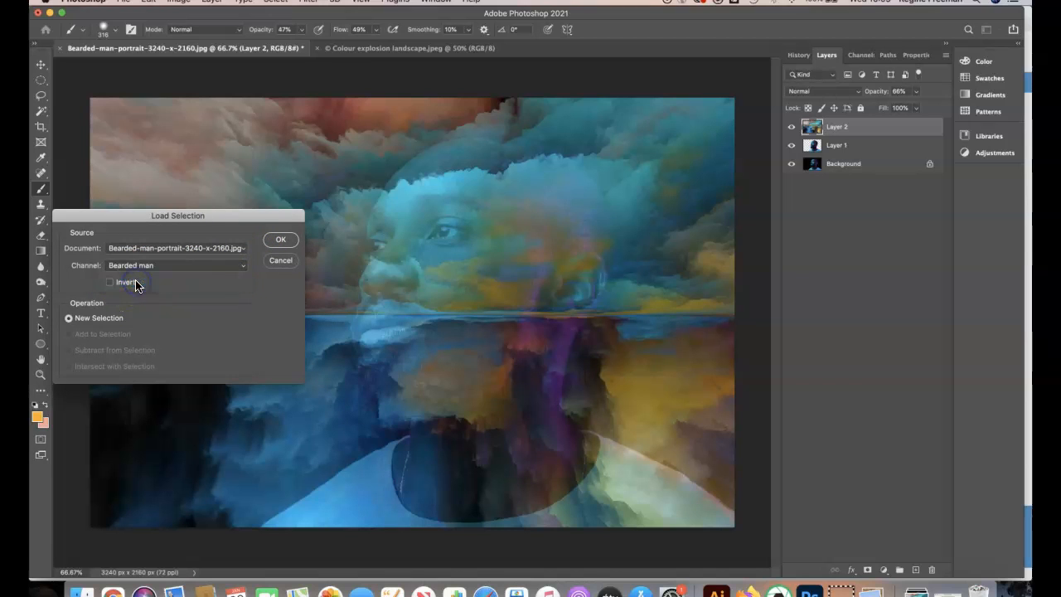
left_click(282, 240)
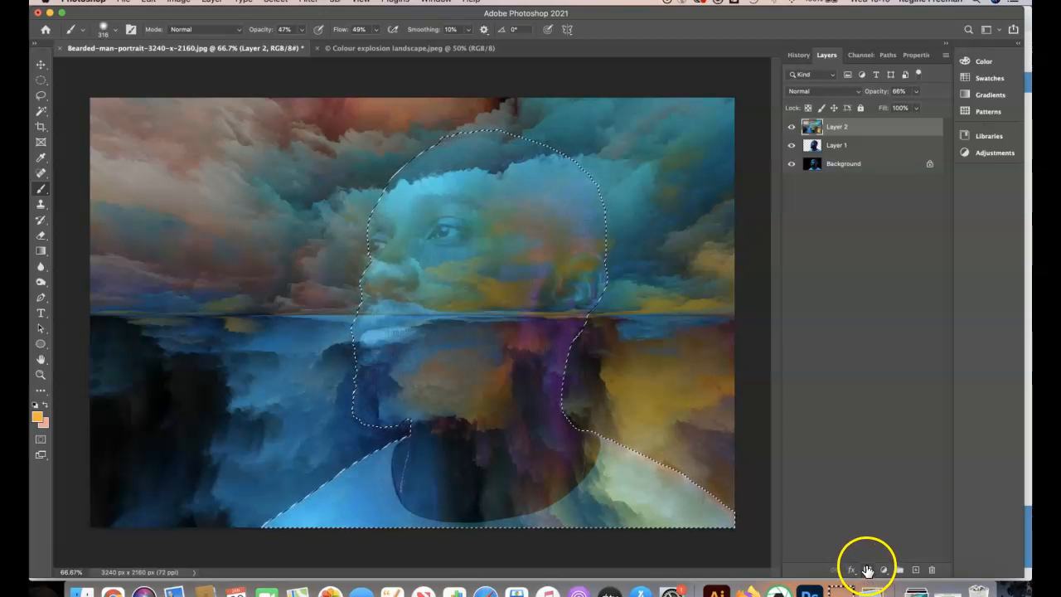
Add a layer mask to the landscape layer from the selection and raise the layer's opacity to 100%.
left_click(844, 129)
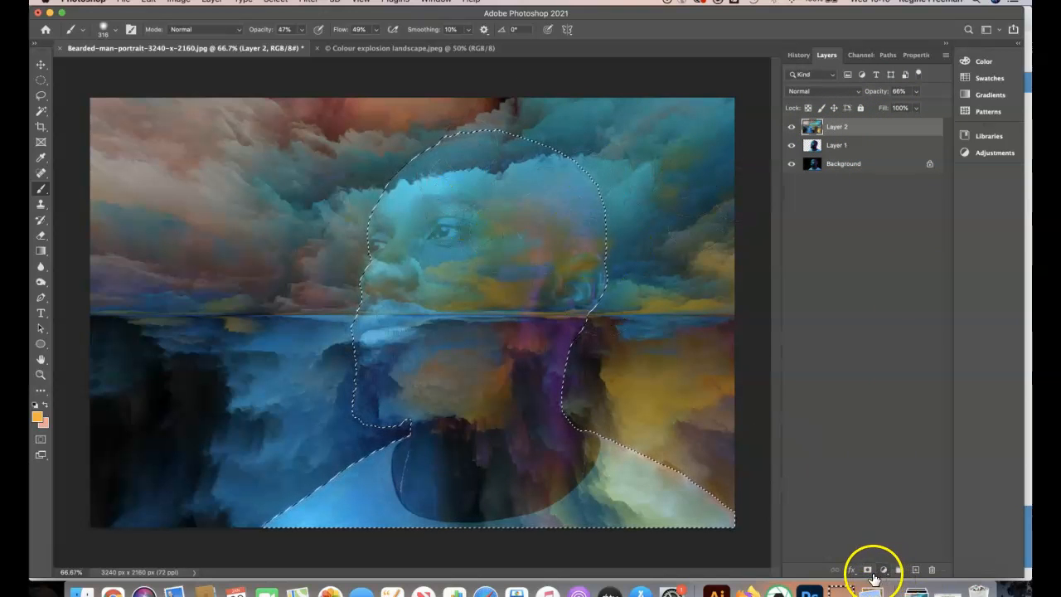
left_click(867, 571)
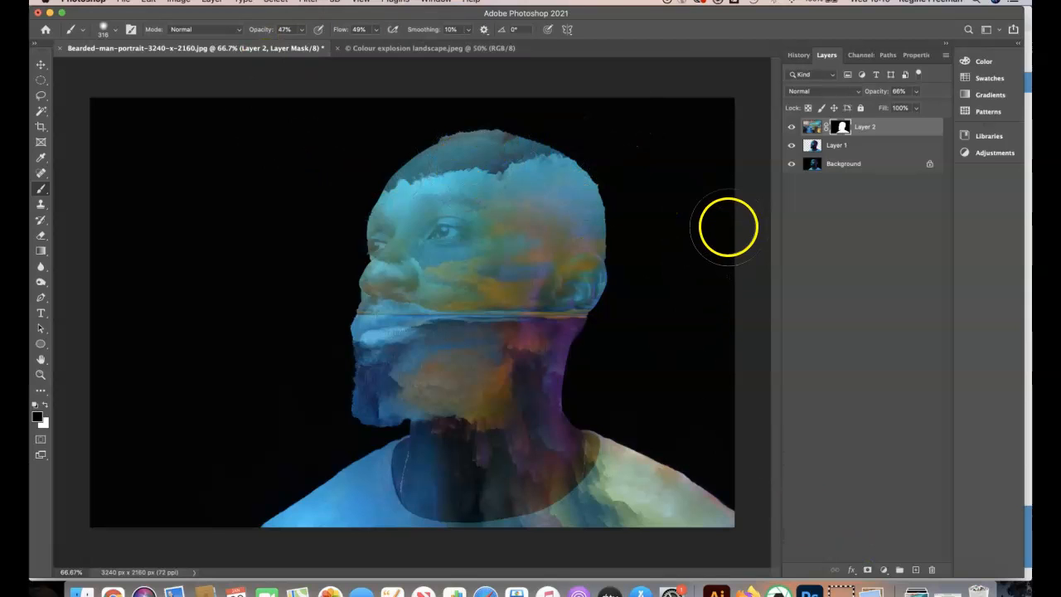
mouse_move(723, 231)
left_mouse_down()
mouse_move(488, 178)
mouse_move(542, 227)
mouse_move(479, 222)
mouse_move(531, 337)
mouse_move(561, 368)
mouse_move(820, 300)
left_mouse_up()
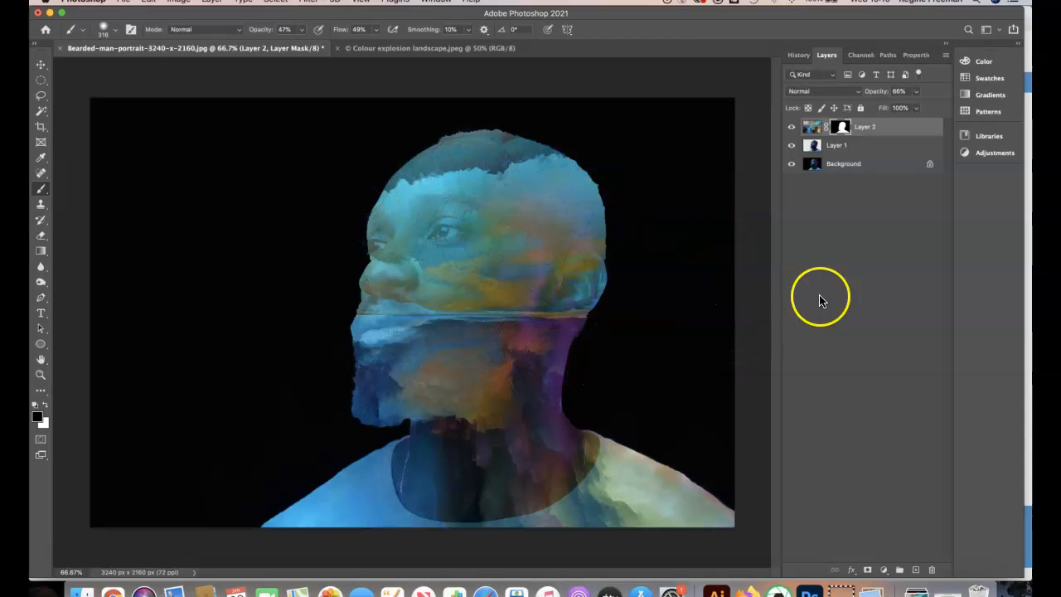
left_click(916, 91)
left_click_drag(939, 109, 941, 108)
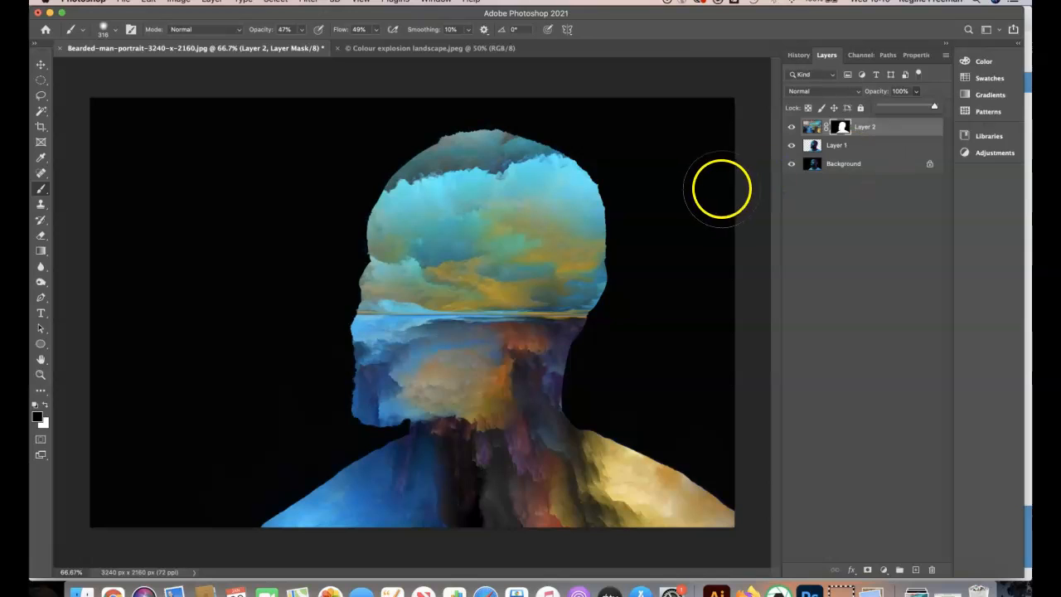
Hide the Background layer to check the masked landscape on transparency, and show it again.
left_click(791, 164)
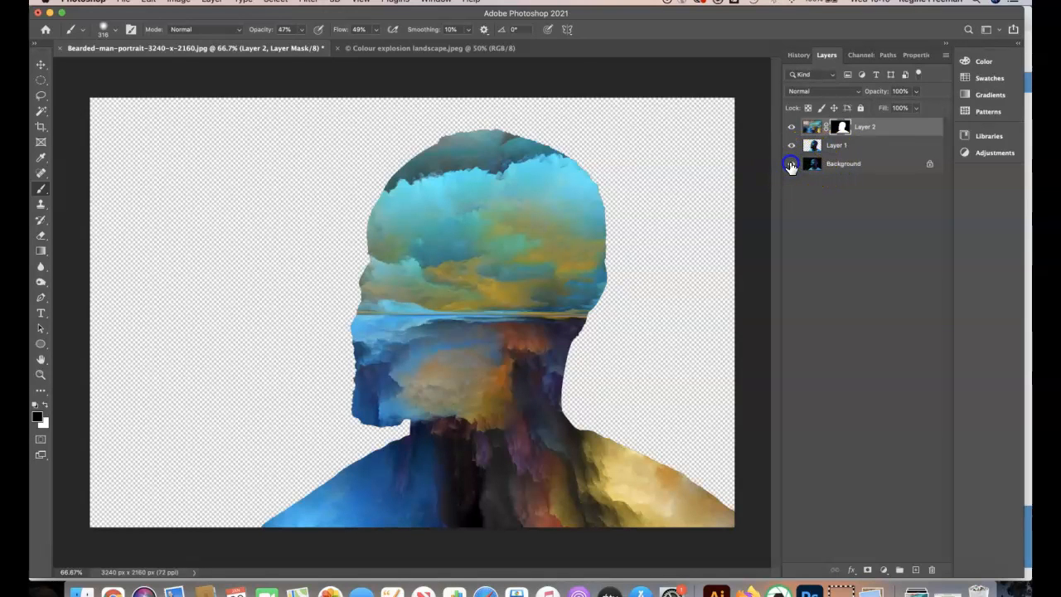
left_click(792, 164)
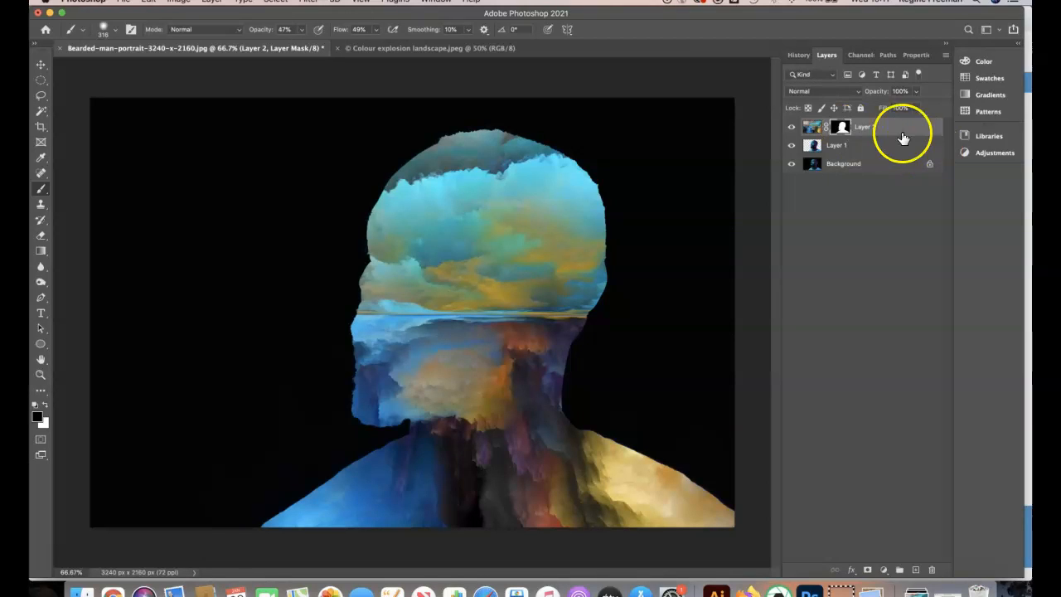
Try painting black over the face on the landscape layer's mask with the soft brush at 47% opacity, and undo the stroke.
left_click(811, 129)
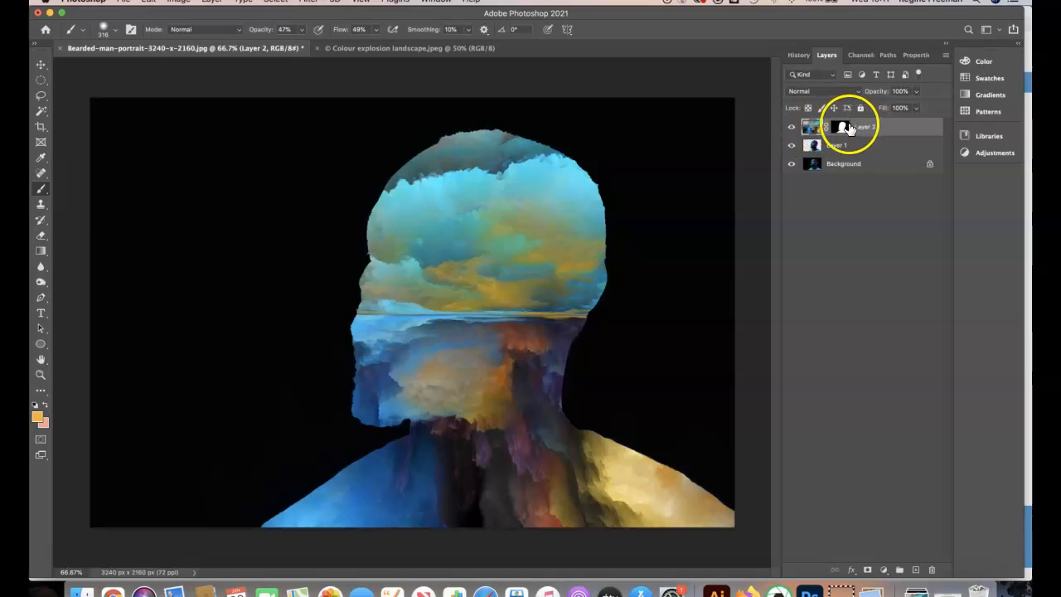
left_click(843, 127)
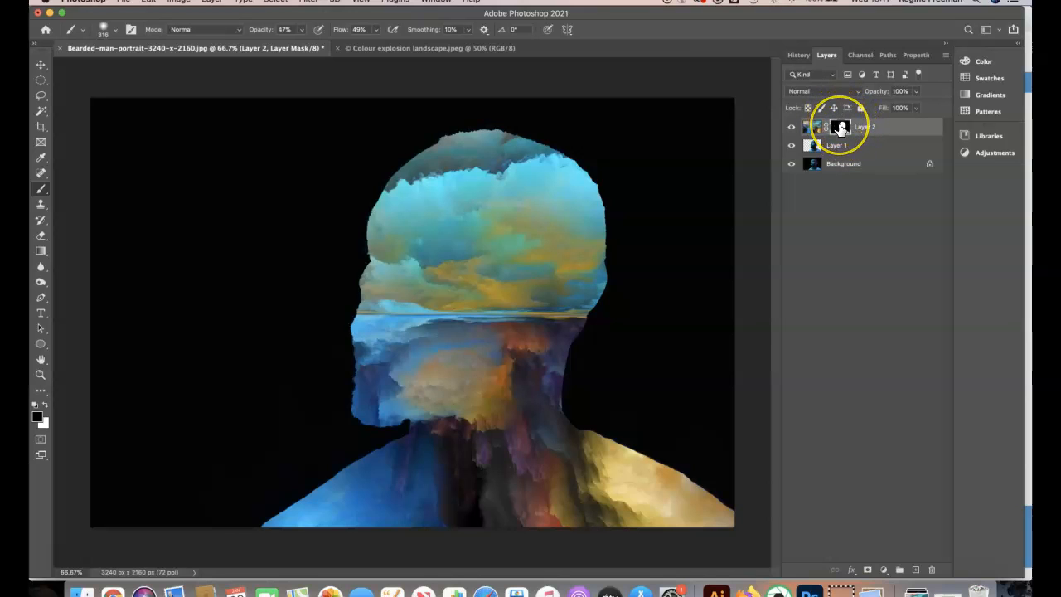
left_click(844, 129)
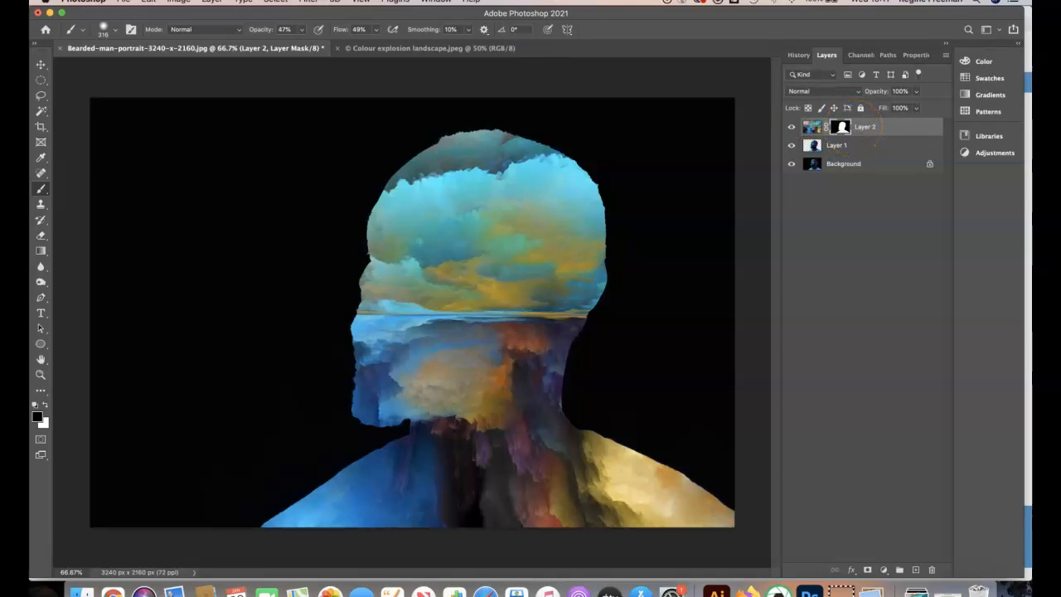
left_click(46, 406)
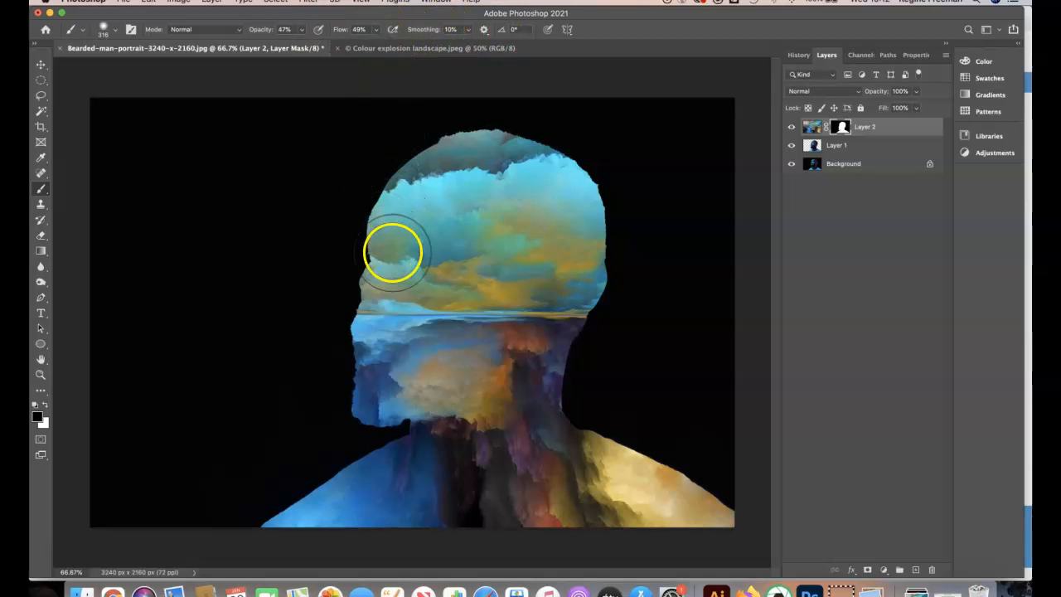
mouse_move(384, 260)
left_mouse_down()
mouse_move(419, 252)
mouse_move(415, 269)
mouse_move(389, 257)
mouse_move(396, 223)
mouse_move(420, 228)
mouse_move(425, 255)
mouse_move(396, 248)
mouse_move(403, 222)
mouse_move(419, 246)
mouse_move(391, 267)
mouse_move(377, 261)
mouse_move(395, 250)
mouse_move(410, 279)
mouse_move(387, 292)
mouse_move(368, 280)
mouse_move(390, 267)
mouse_move(403, 287)
mouse_move(375, 309)
mouse_move(365, 300)
mouse_move(389, 294)
mouse_move(411, 321)
mouse_move(397, 332)
mouse_move(376, 321)
mouse_move(383, 311)
mouse_move(372, 343)
mouse_move(375, 324)
mouse_move(359, 313)
mouse_move(364, 341)
mouse_move(404, 309)
mouse_move(388, 311)
mouse_move(383, 333)
mouse_move(407, 316)
mouse_move(384, 293)
mouse_move(398, 225)
mouse_move(420, 216)
mouse_move(386, 287)
mouse_move(403, 317)
mouse_move(386, 313)
mouse_move(407, 242)
left_mouse_up()
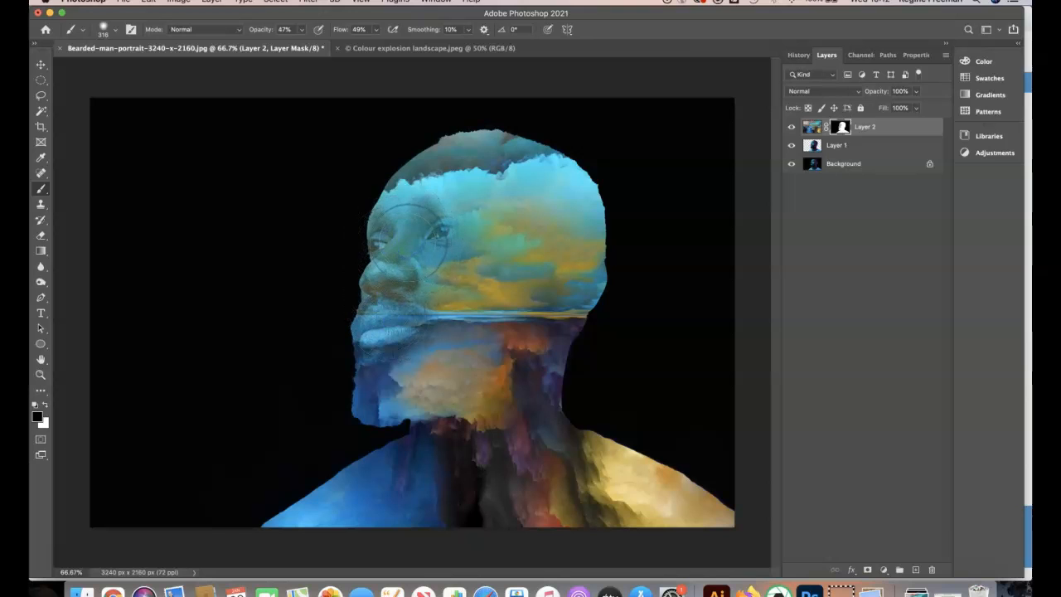
key("super+z")
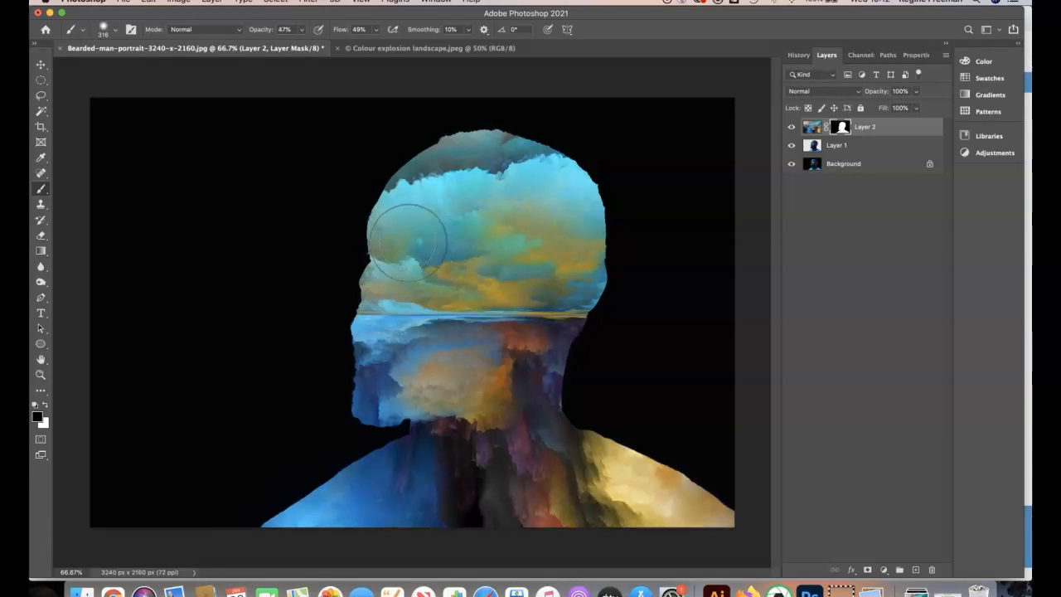
Set the brush opacity and flow to 100% and choose a hard round brush with 100% hardness.
left_click(301, 30)
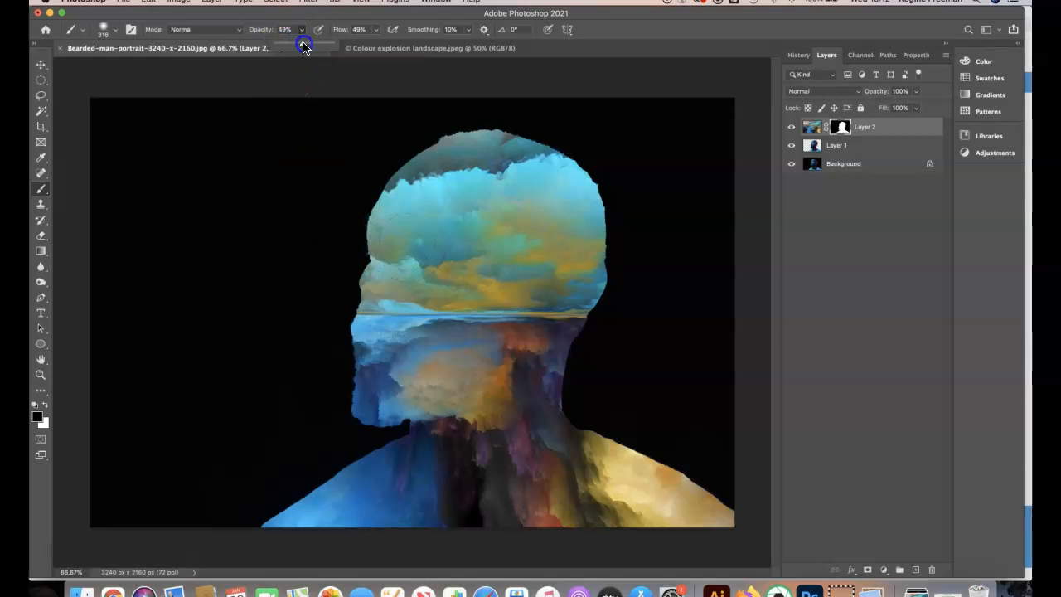
left_click(375, 30)
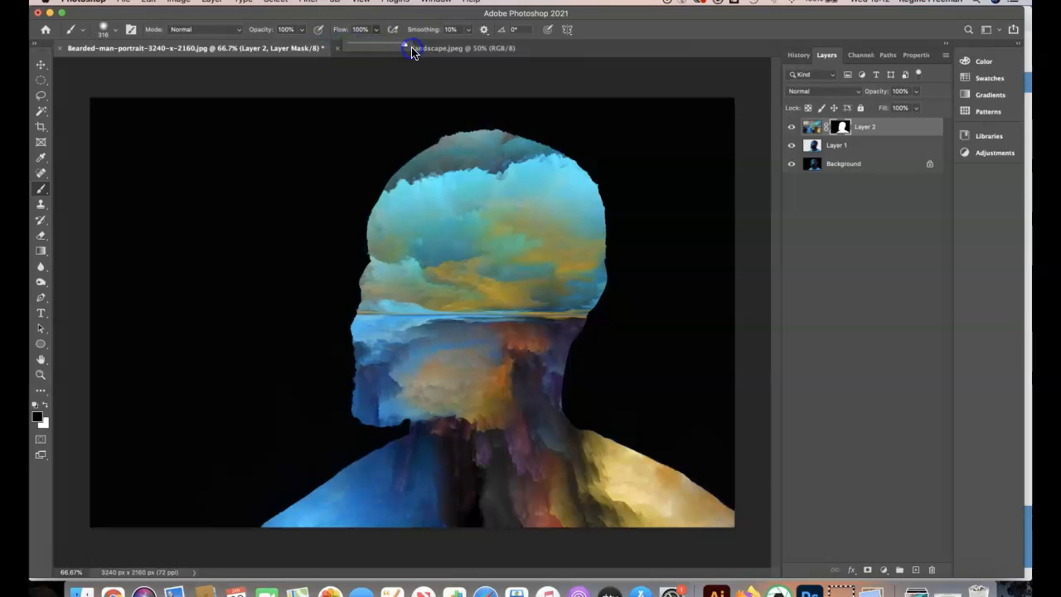
left_click(111, 30)
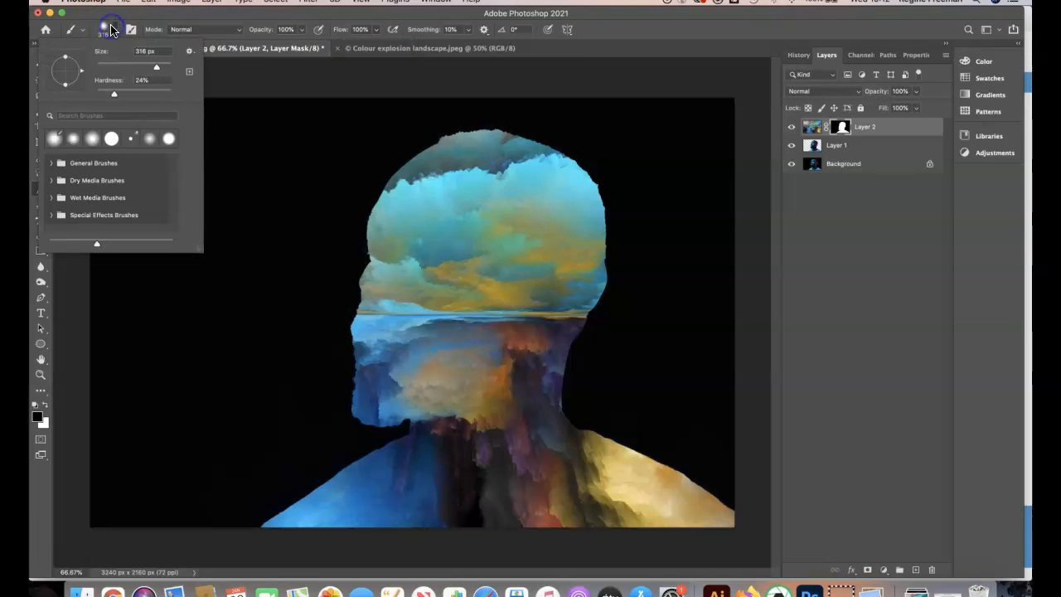
left_click(111, 139)
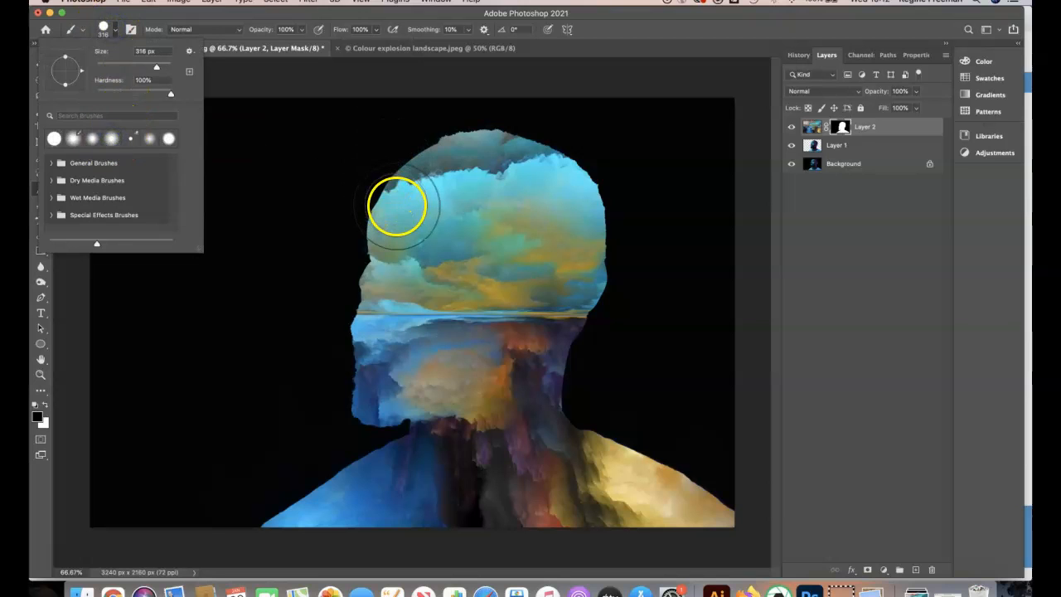
Test the hard brush on the landscape mask with six black dabs over the forehead, eye, side of the head, nose and cheek.
left_click(397, 207)
left_click(453, 230)
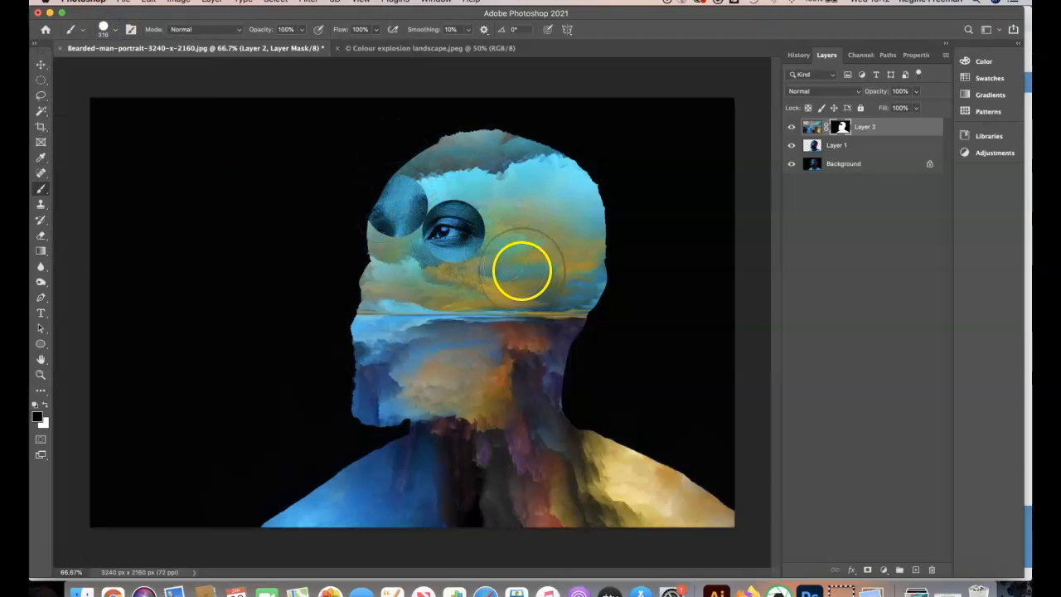
left_click(521, 268)
left_click(535, 192)
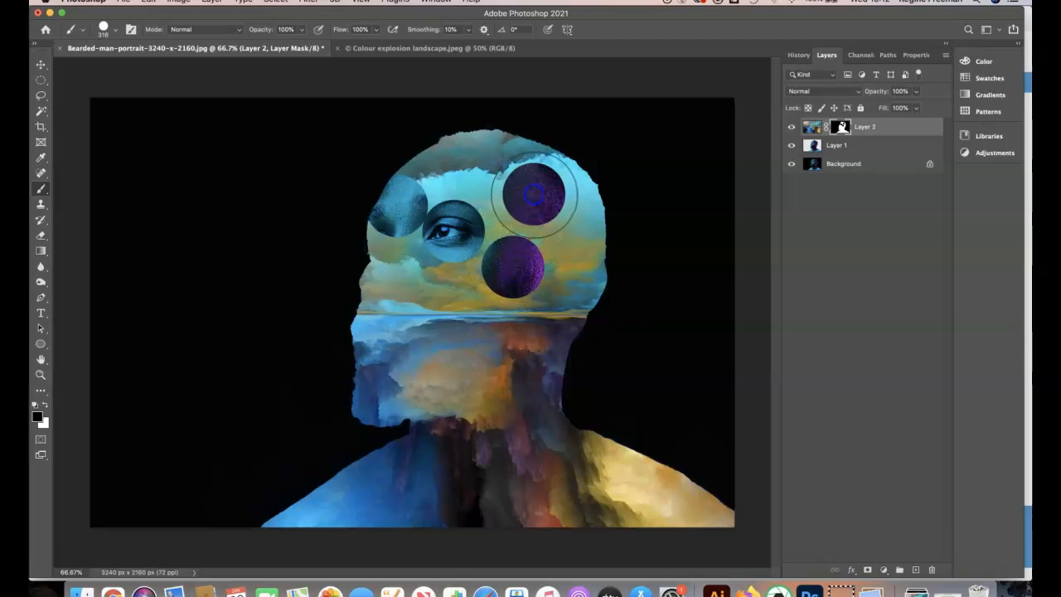
left_click(397, 287)
left_click(446, 316)
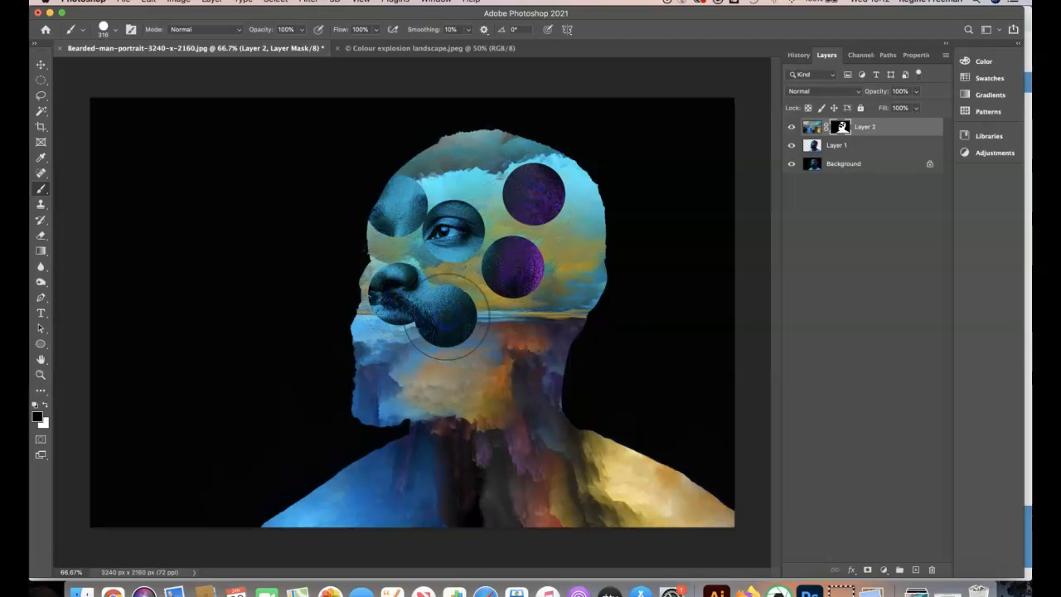
Undo all six hard-edged brush dabs on the landscape layer's mask.
key("super+z")
key("super+z")
key("super+z")
key("super+z")
key("super+z")
key("super+z")
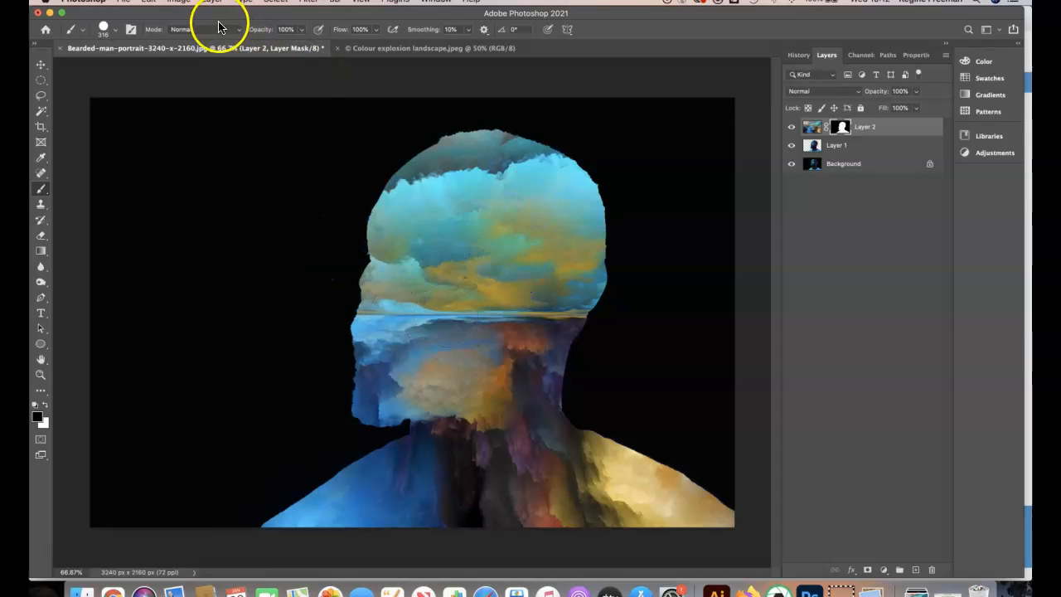
Brush black over the eyes, nose and mouth on the landscape layer's mask using a soft brush with 24% hardness and 47% opacity.
left_click(116, 33)
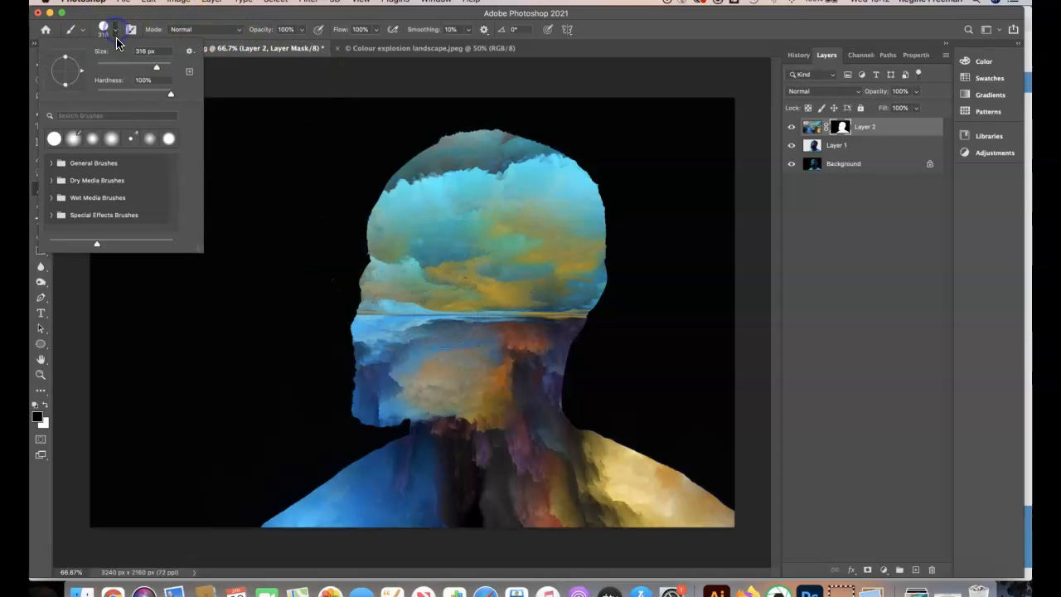
left_click(73, 141)
left_click(95, 139)
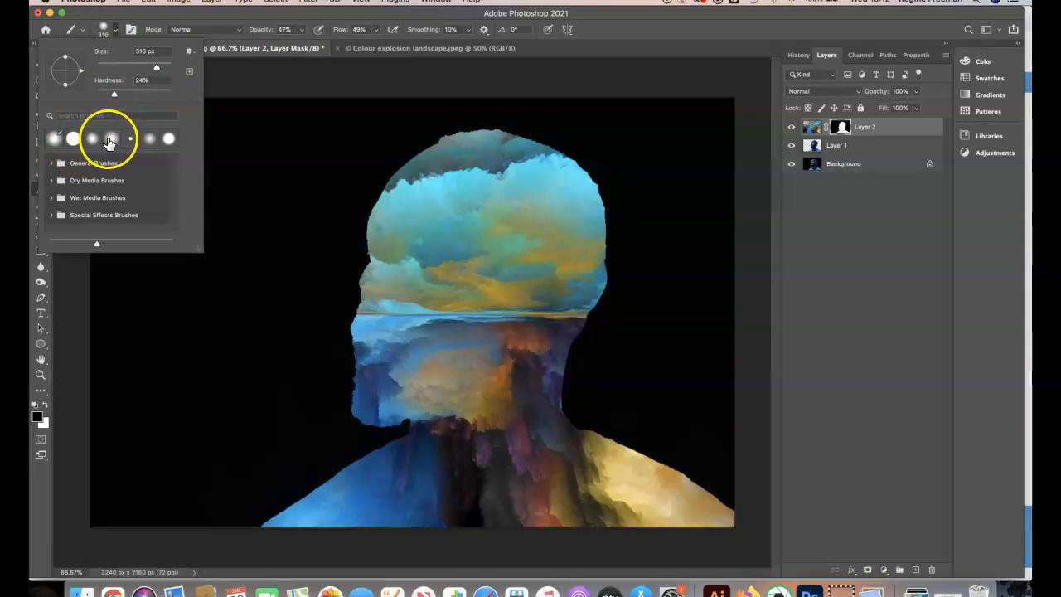
left_click(302, 30)
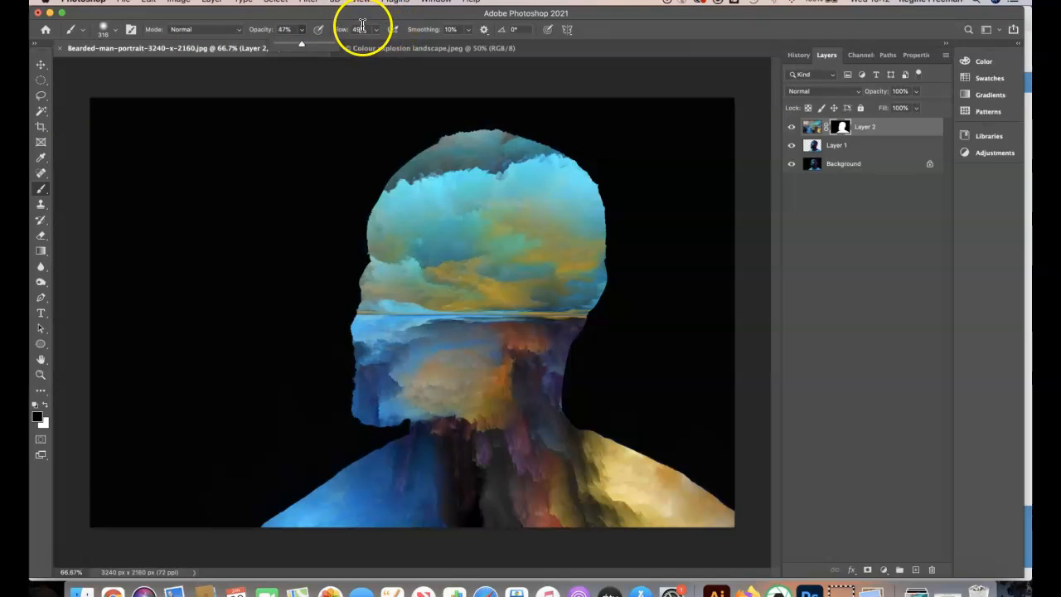
mouse_move(409, 251)
left_mouse_down()
mouse_move(379, 253)
mouse_move(390, 242)
mouse_move(424, 252)
mouse_move(393, 255)
mouse_move(392, 221)
mouse_move(435, 215)
mouse_move(452, 241)
mouse_move(363, 285)
mouse_move(363, 268)
mouse_move(373, 273)
mouse_move(356, 304)
mouse_move(394, 291)
mouse_move(375, 316)
mouse_move(378, 334)
mouse_move(393, 331)
mouse_move(367, 346)
mouse_move(371, 355)
mouse_move(409, 330)
mouse_move(416, 310)
mouse_move(394, 274)
mouse_move(403, 214)
mouse_move(440, 211)
mouse_move(441, 233)
mouse_move(387, 296)
mouse_move(375, 241)
left_mouse_up()
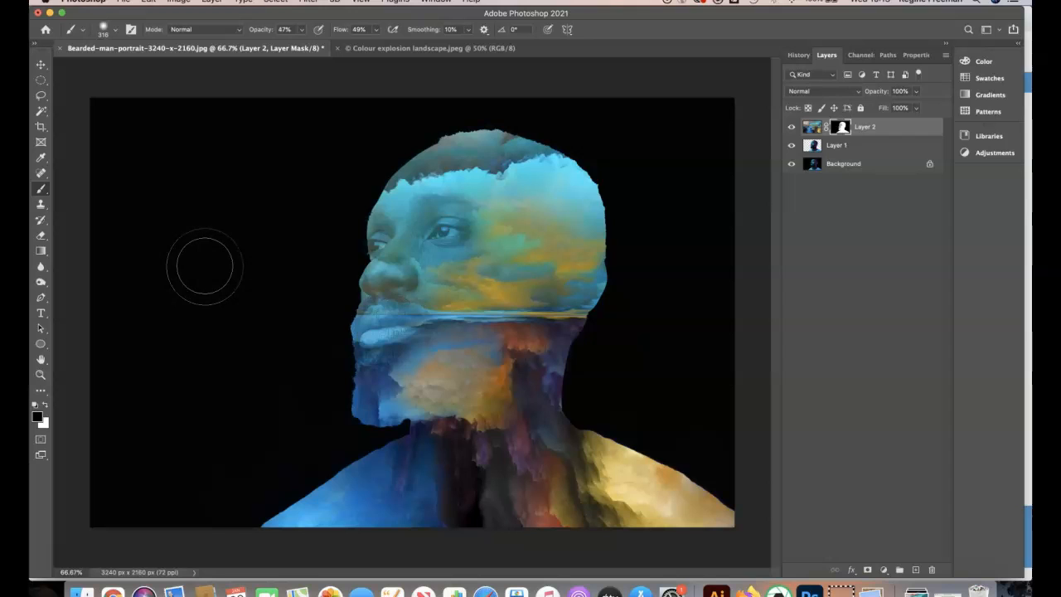
Hide the Background layer to leave the double-exposure portrait on transparency.
left_click(833, 173)
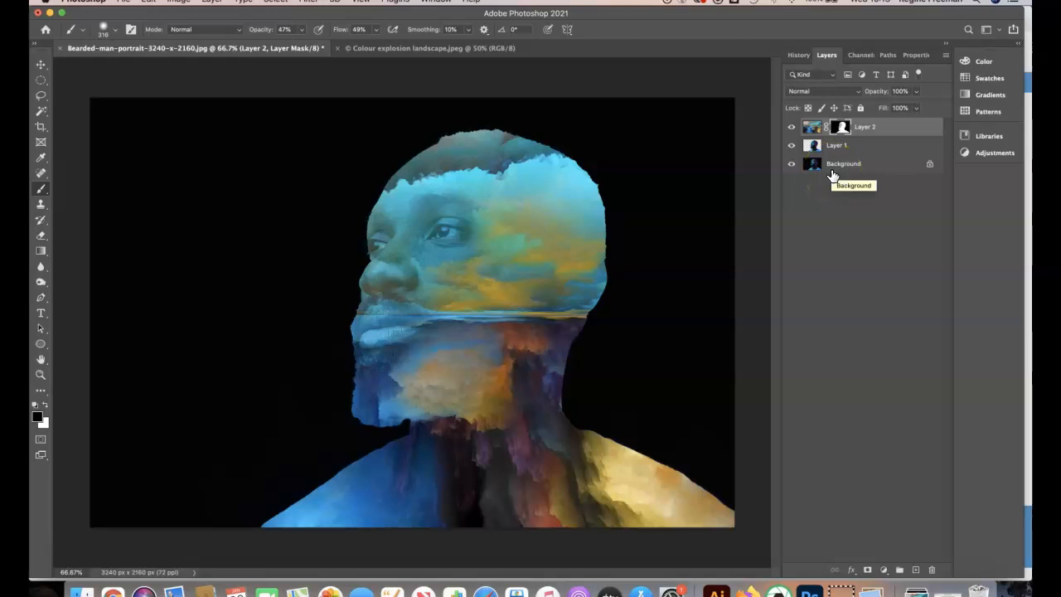
left_click(792, 165)
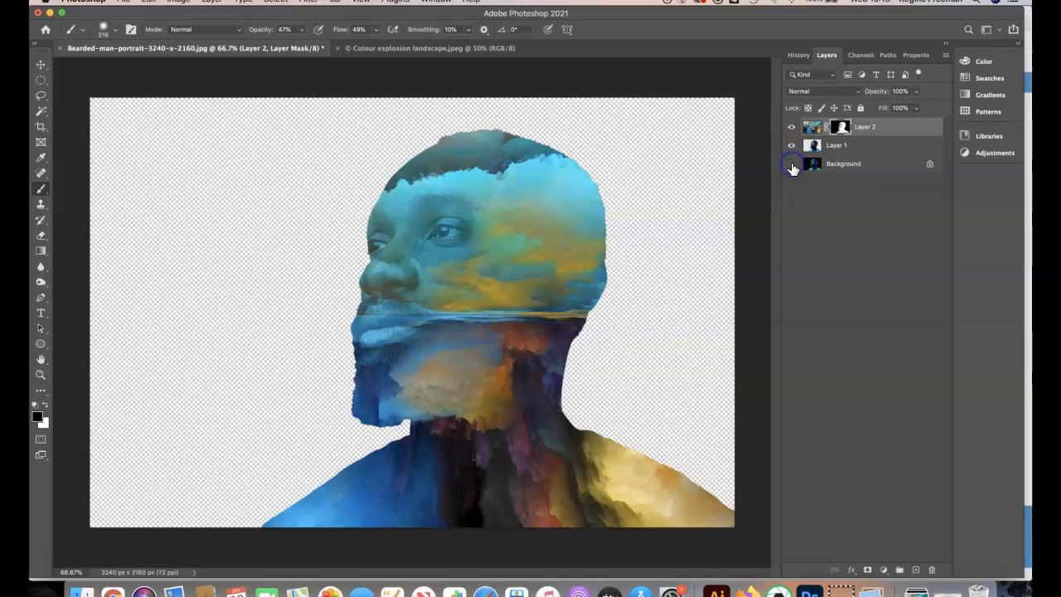
left_click(791, 164)
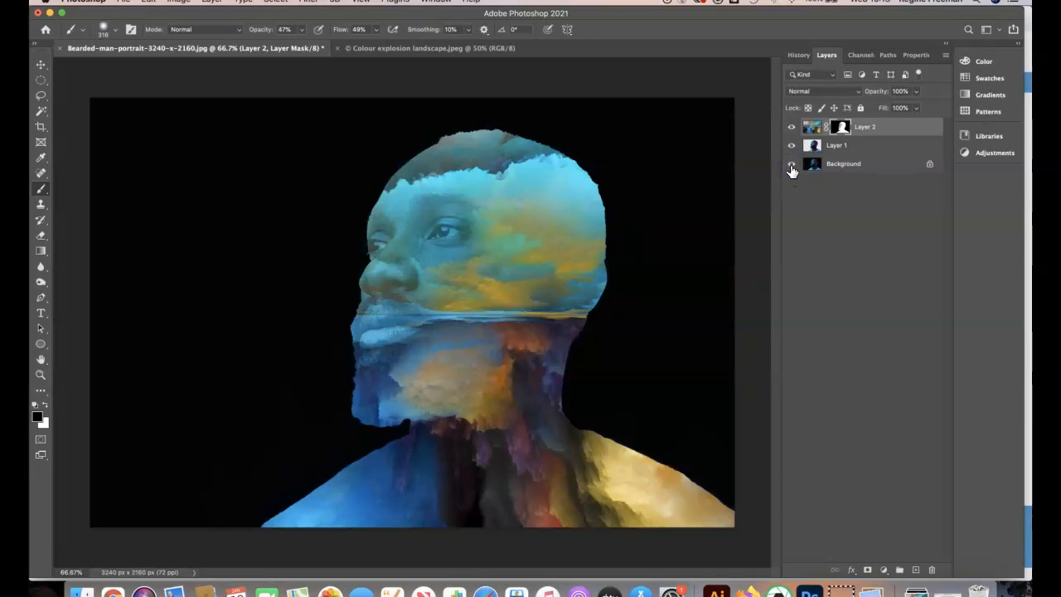
left_click(792, 164)
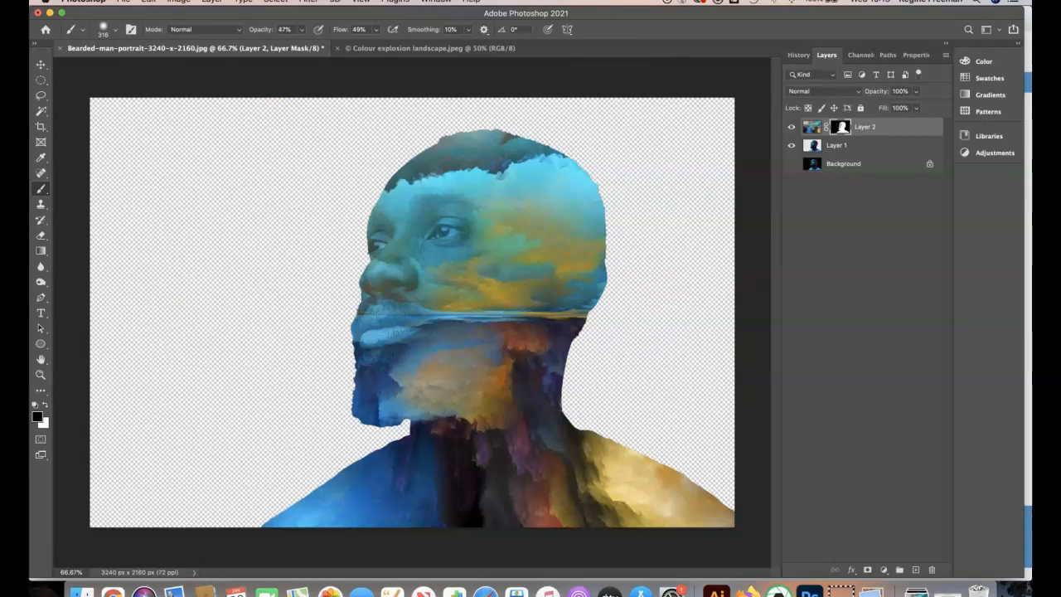
Set up a Save for Web export as a transparent PNG-24 with an image width of 1200 px.
left_click(123, 0)
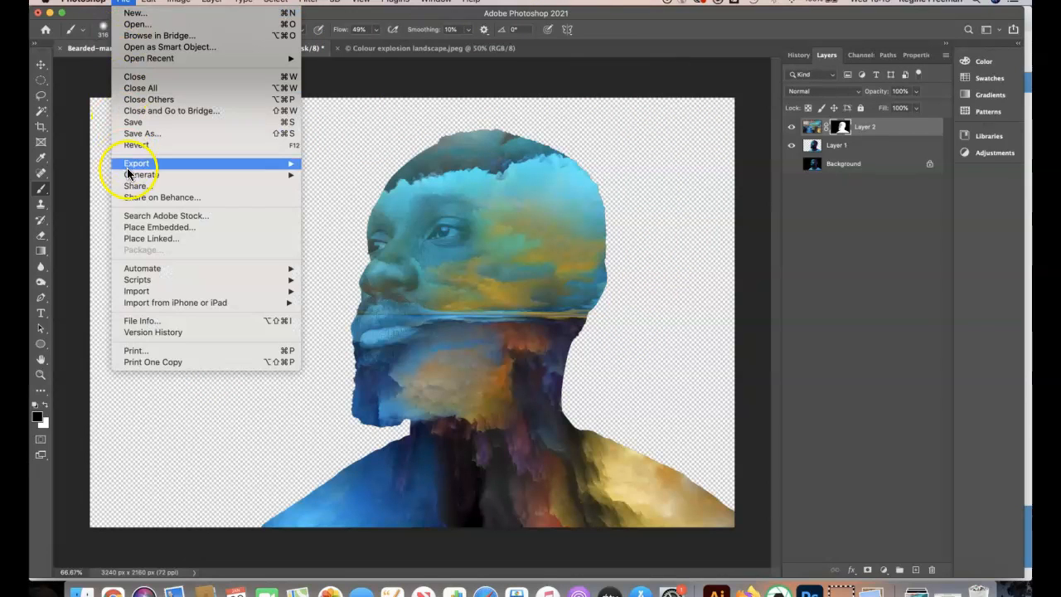
mouse_move(130, 166)
mouse_move(266, 162)
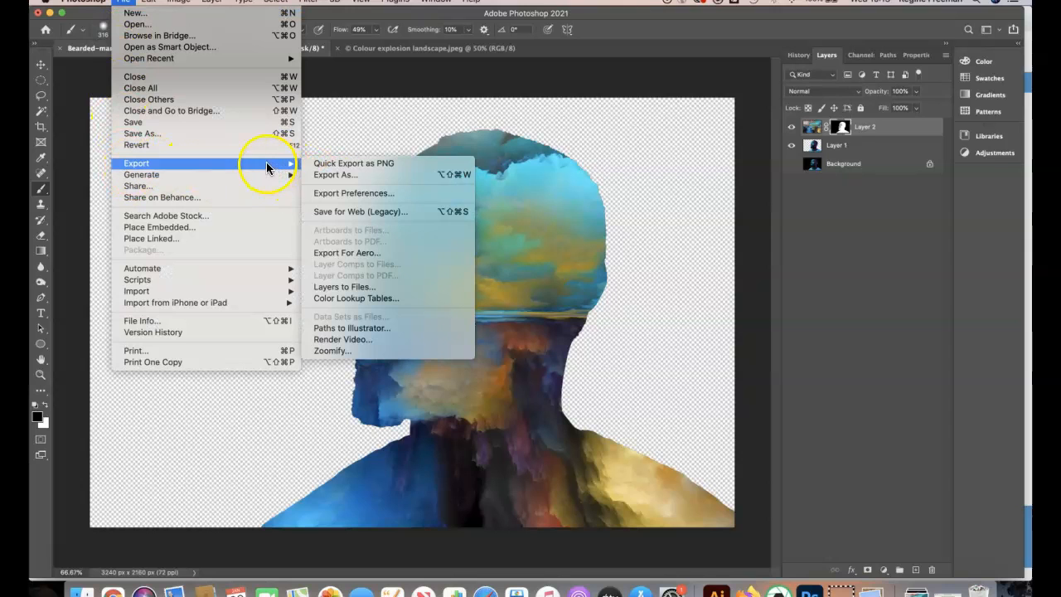
left_click(336, 214)
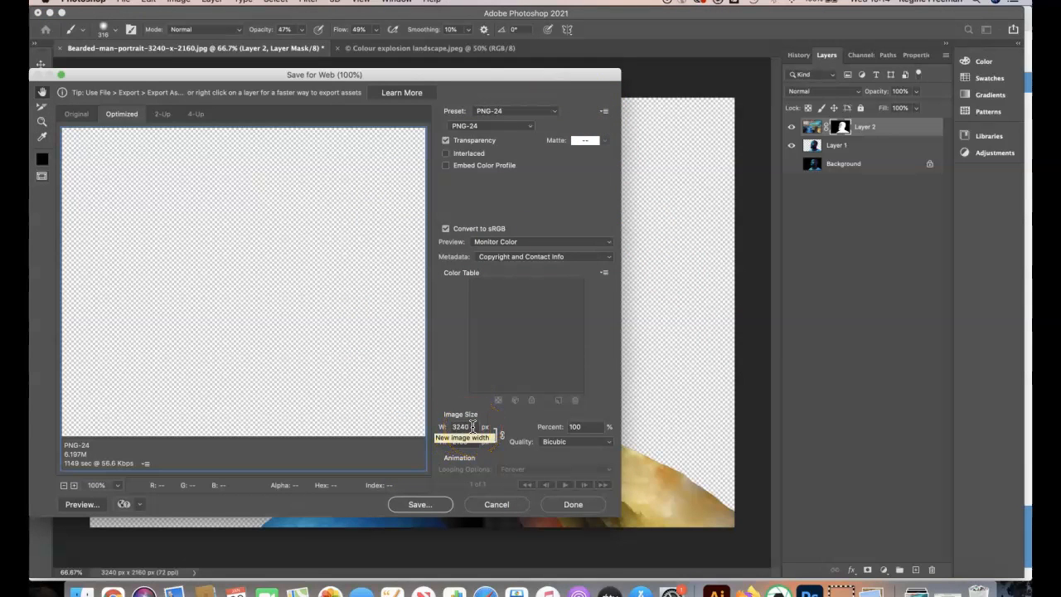
double_click(473, 427)
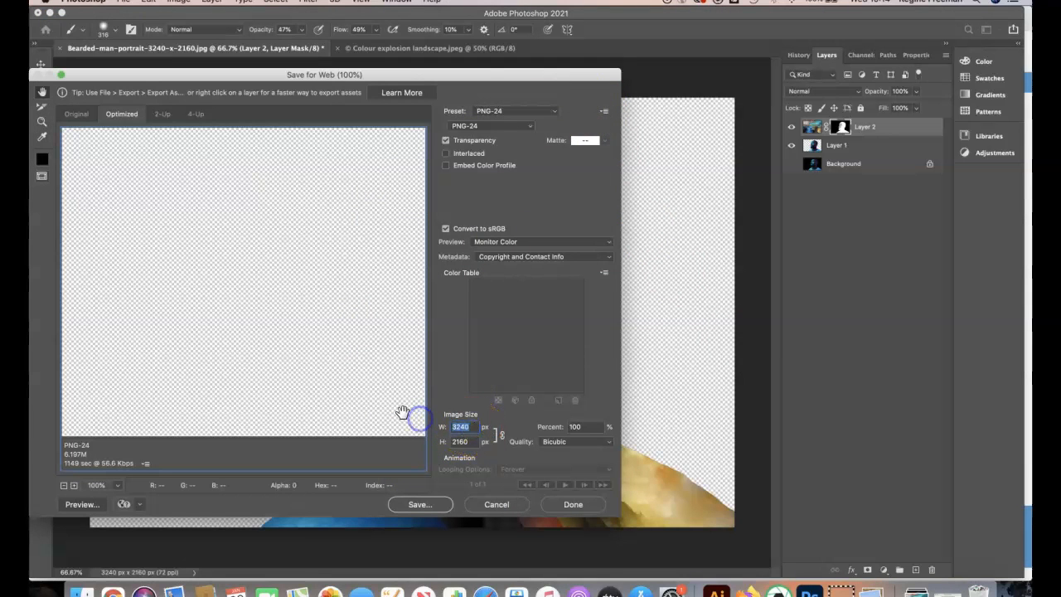
type("1200")
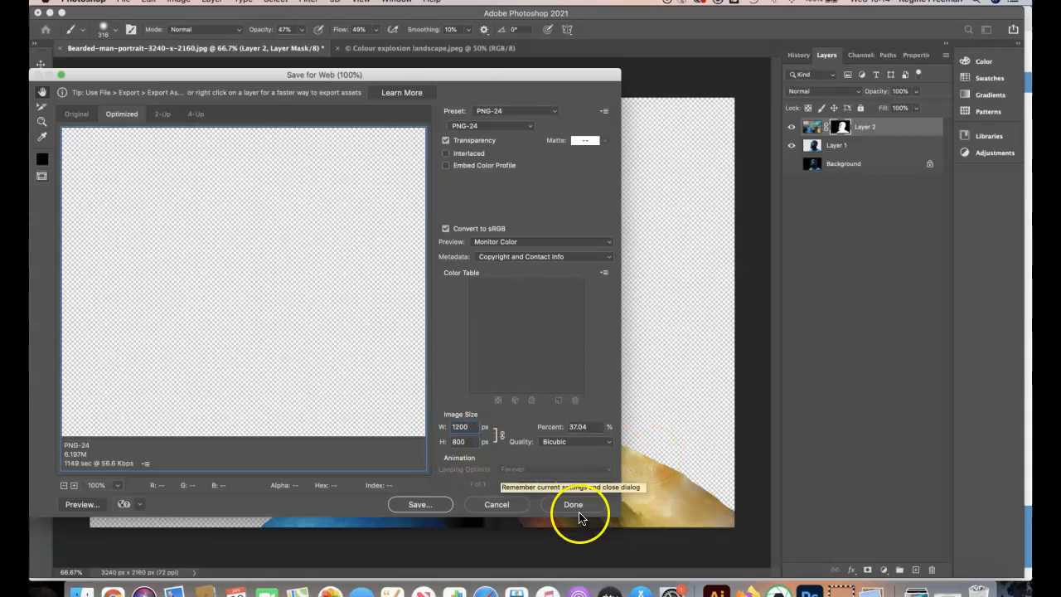
Save the optimized PNG in the Finished pngs folder within Working Files, adding a 2 to the portrait's file name.
left_click(417, 505)
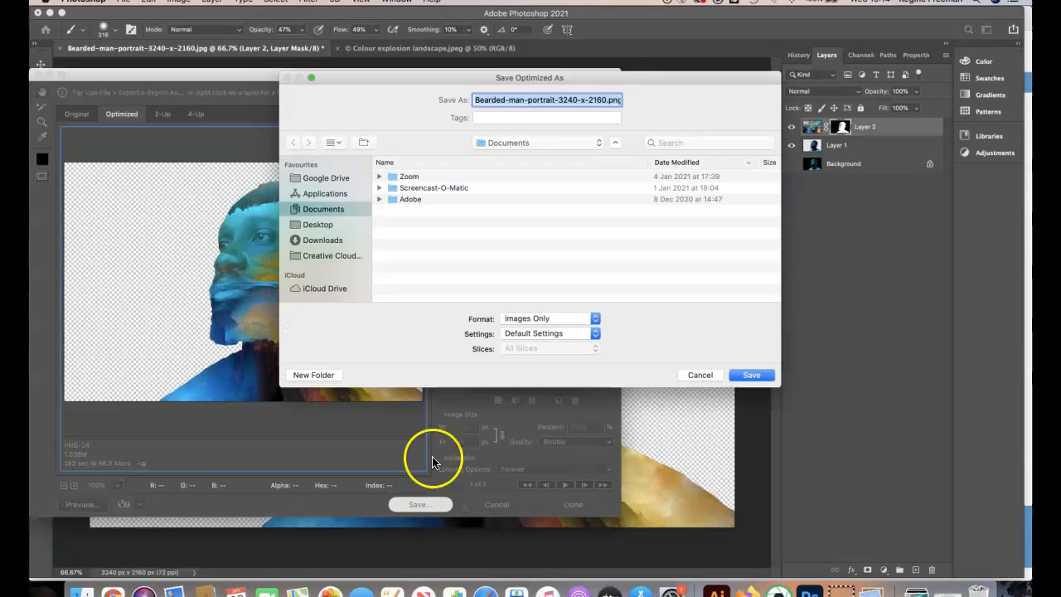
left_click(320, 228)
double_click(433, 178)
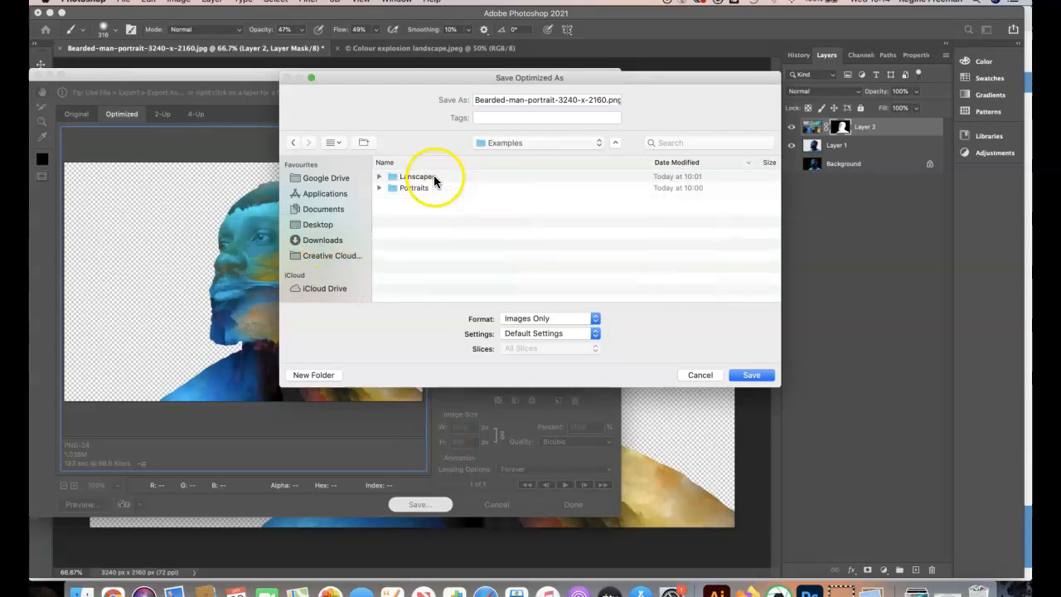
double_click(432, 200)
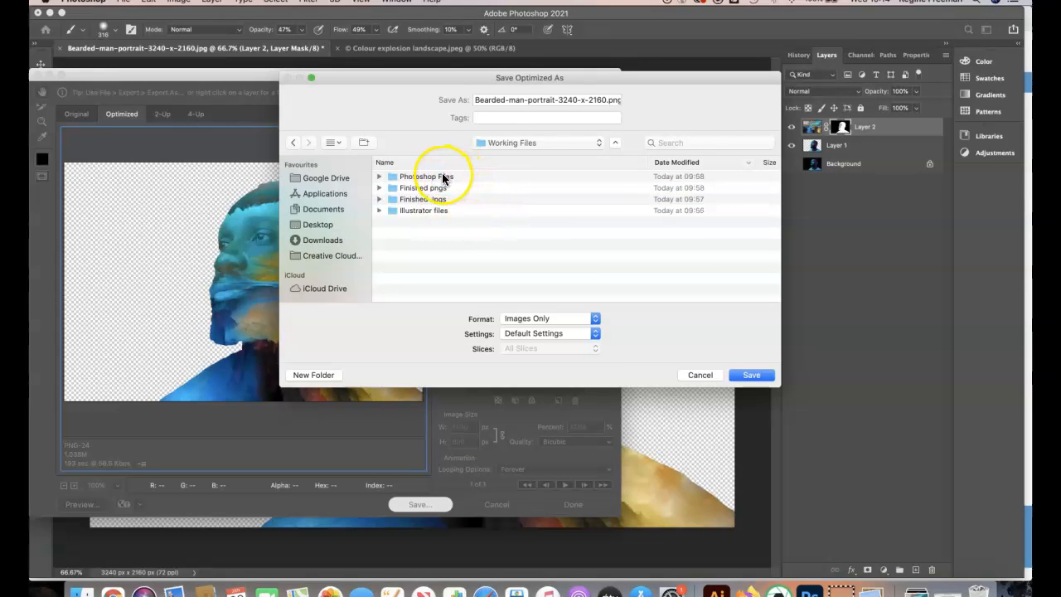
double_click(429, 188)
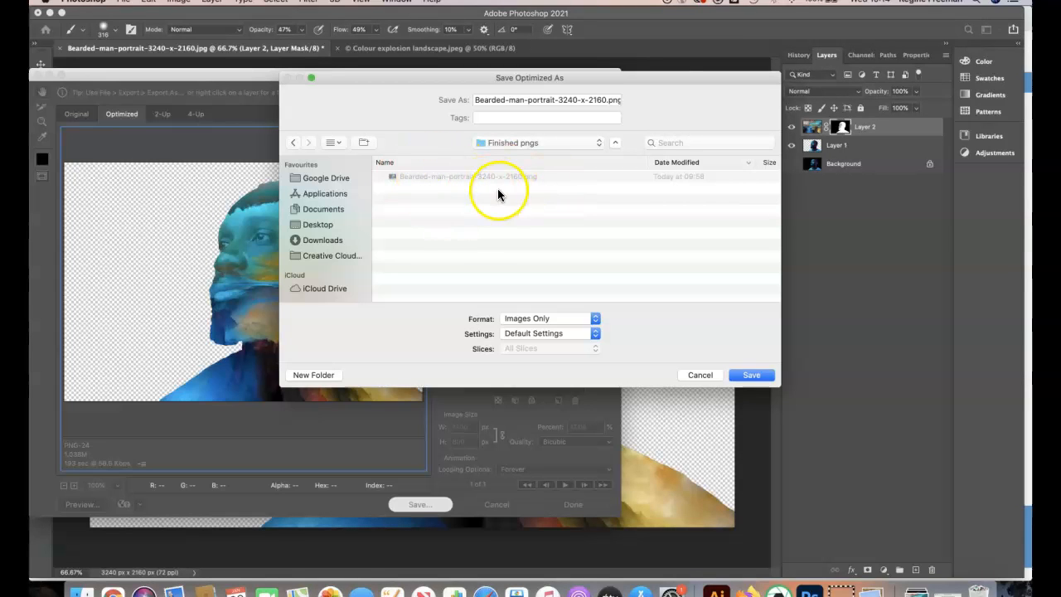
left_click(751, 375)
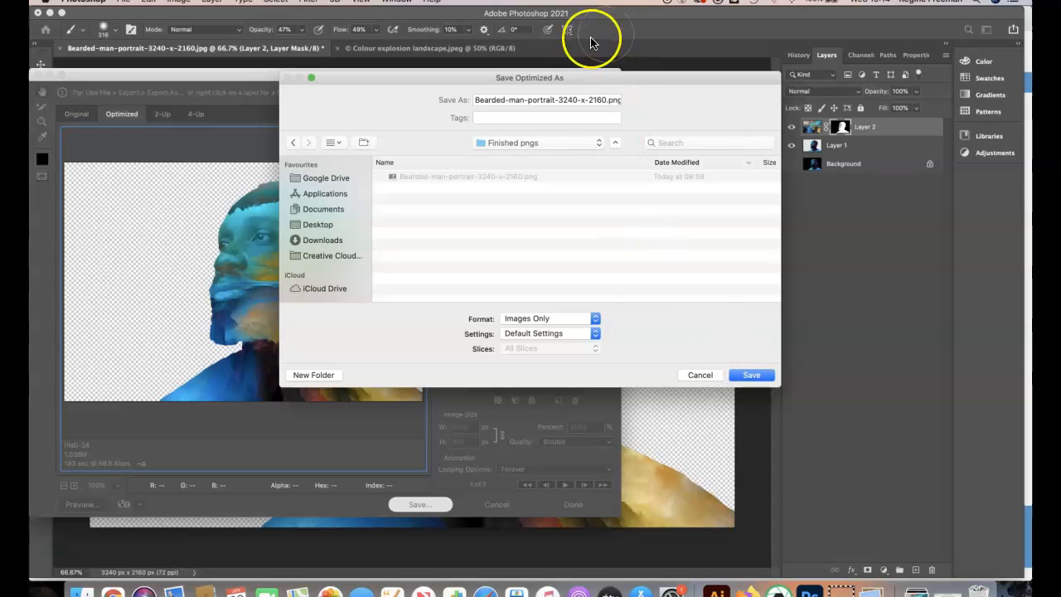
left_click(557, 99)
type("2")
left_click(751, 375)
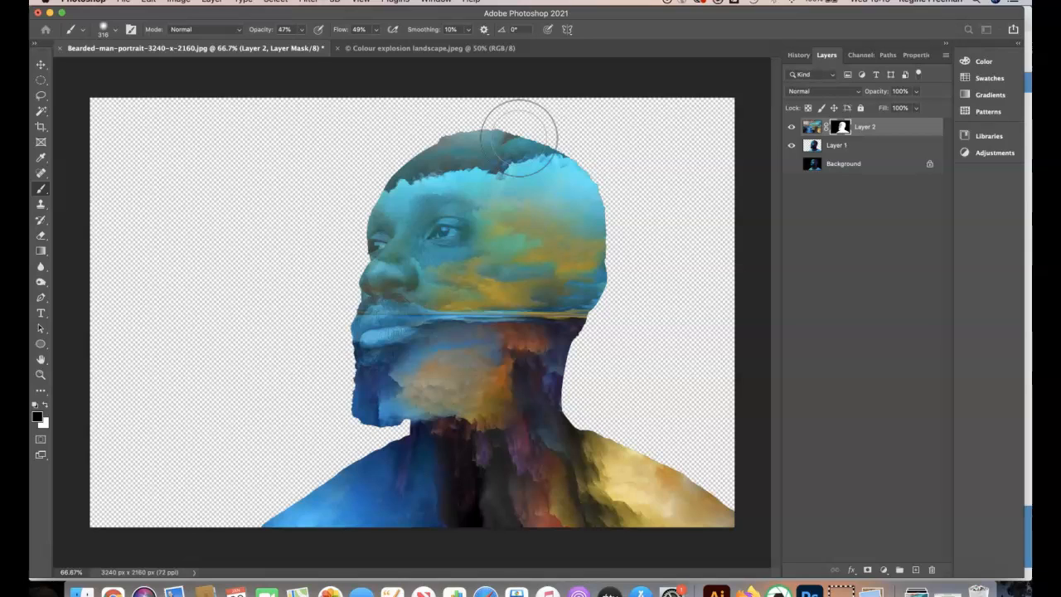
mouse_move(520, 136)
left_mouse_down()
mouse_move(579, 214)
mouse_move(571, 257)
mouse_move(282, 305)
mouse_move(383, 253)
left_mouse_up()
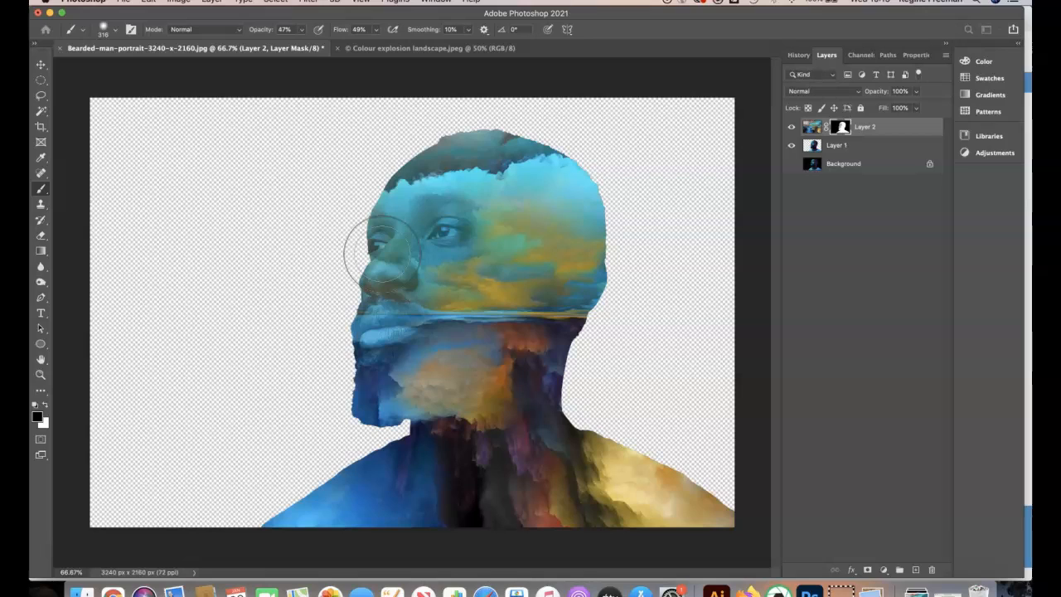